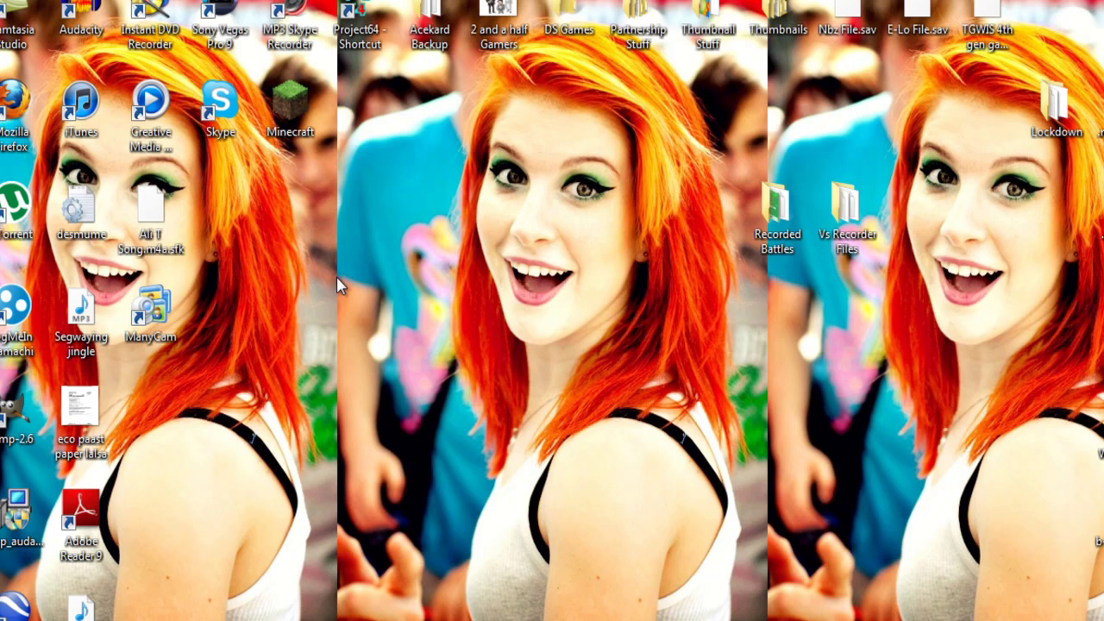
Step: Line up the Recorded Battles and Vs Recorder Files desktop folders side by side, then briefly open Recorded Battles
{"action": "left_click_drag", "start_coordinate": [781, 214], "coordinate": [714, 113]}
{"action": "left_click_drag", "start_coordinate": [863, 220], "coordinate": [825, 120]}
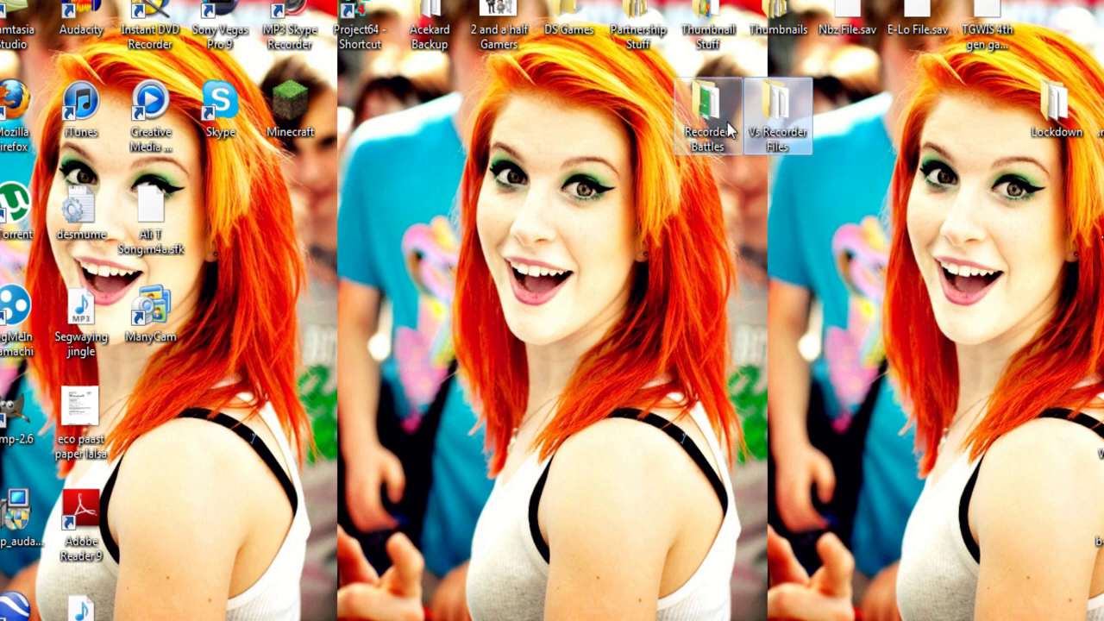
{"action": "left_click_drag", "start_coordinate": [708, 117], "coordinate": [709, 216]}
{"action": "left_click_drag", "start_coordinate": [775, 189], "coordinate": [844, 250]}
{"action": "left_click_drag", "start_coordinate": [697, 252], "coordinate": [768, 252]}
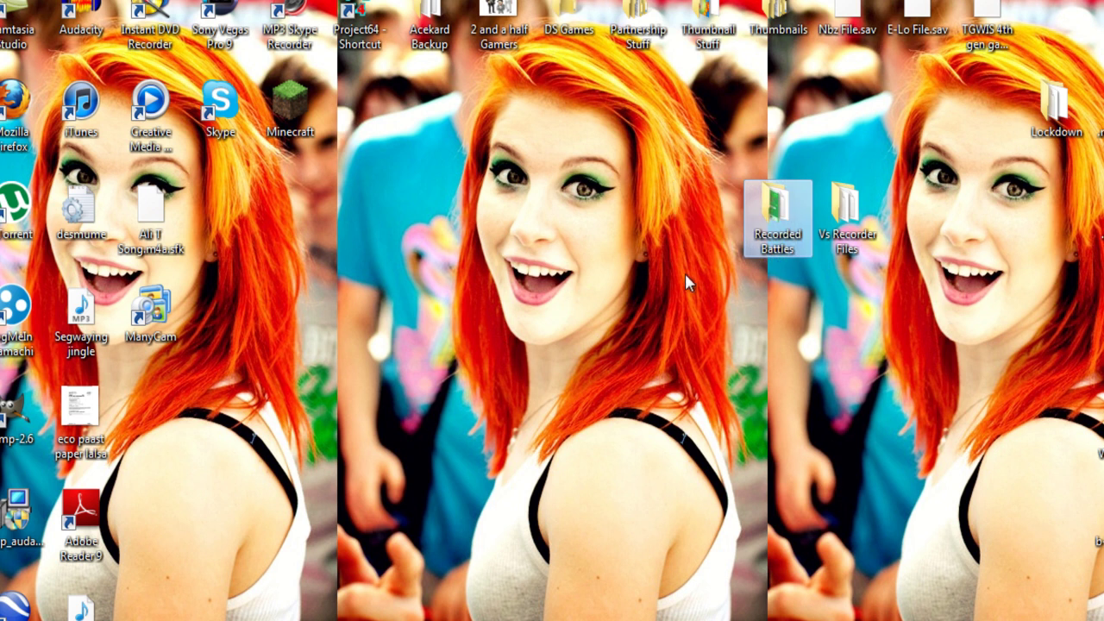
{"action": "left_click", "coordinate": [833, 362]}
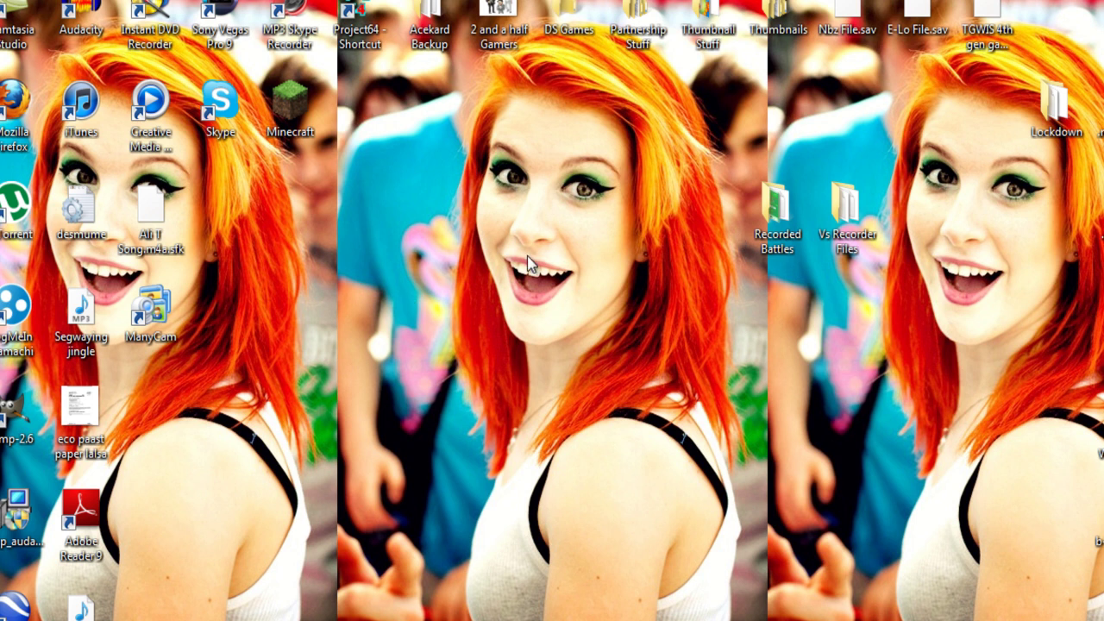
{"action": "double_click", "coordinate": [762, 207]}
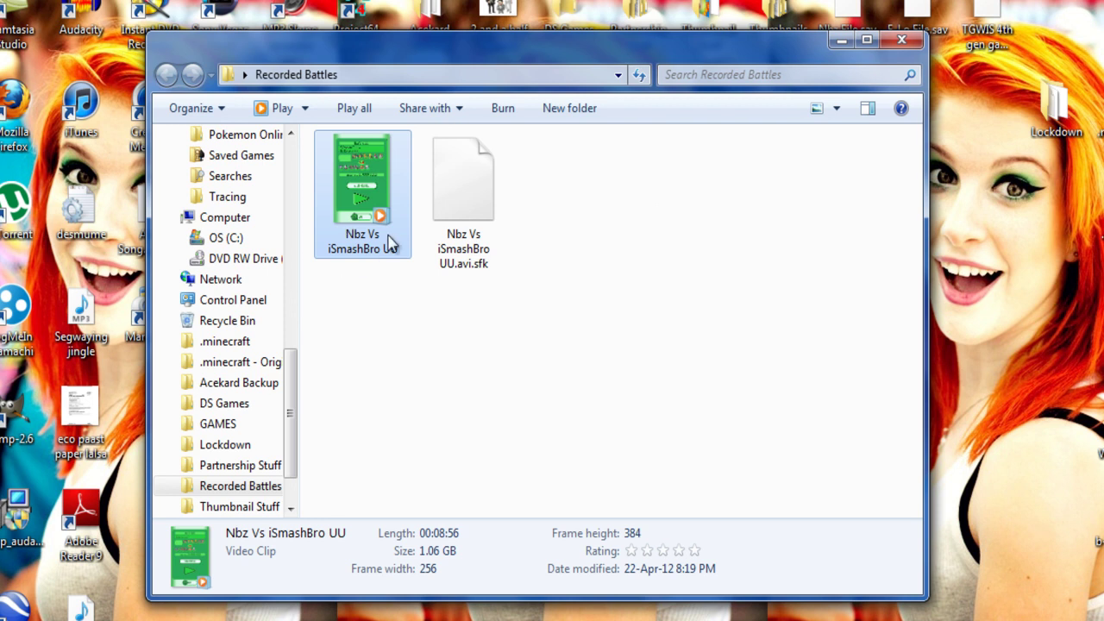
{"action": "left_click", "coordinate": [841, 39]}
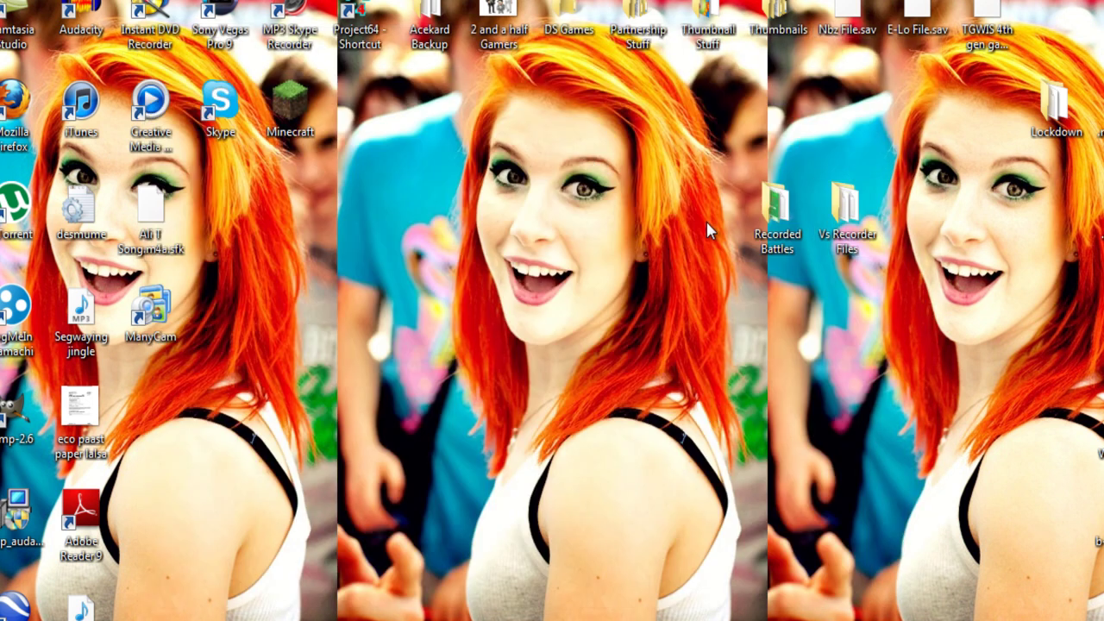
Step: Open Vs Recorder Files, select SouthpawBandit.sav among the saves, then close the window
{"action": "left_click", "coordinate": [830, 214]}
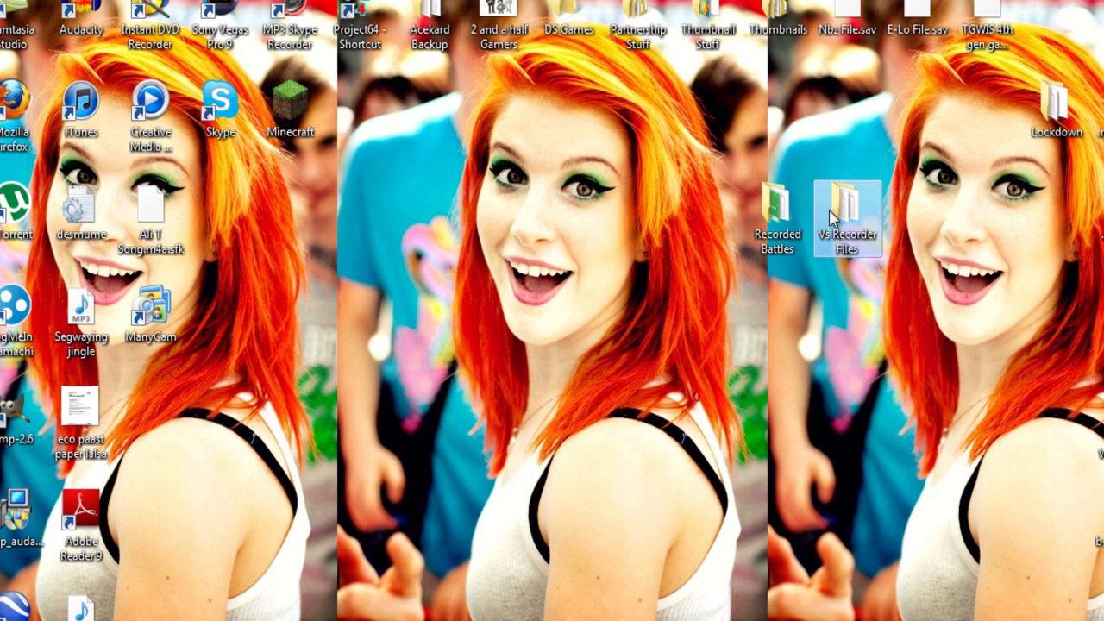
{"action": "double_click", "coordinate": [833, 216]}
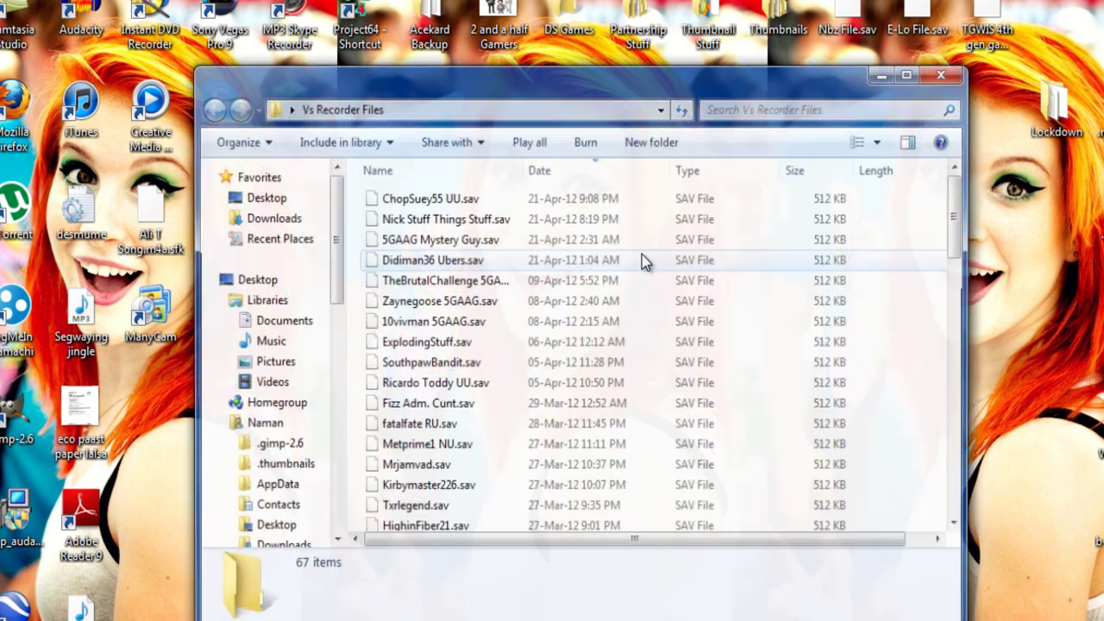
{"action": "left_click_drag", "start_coordinate": [532, 93], "coordinate": [503, 49]}
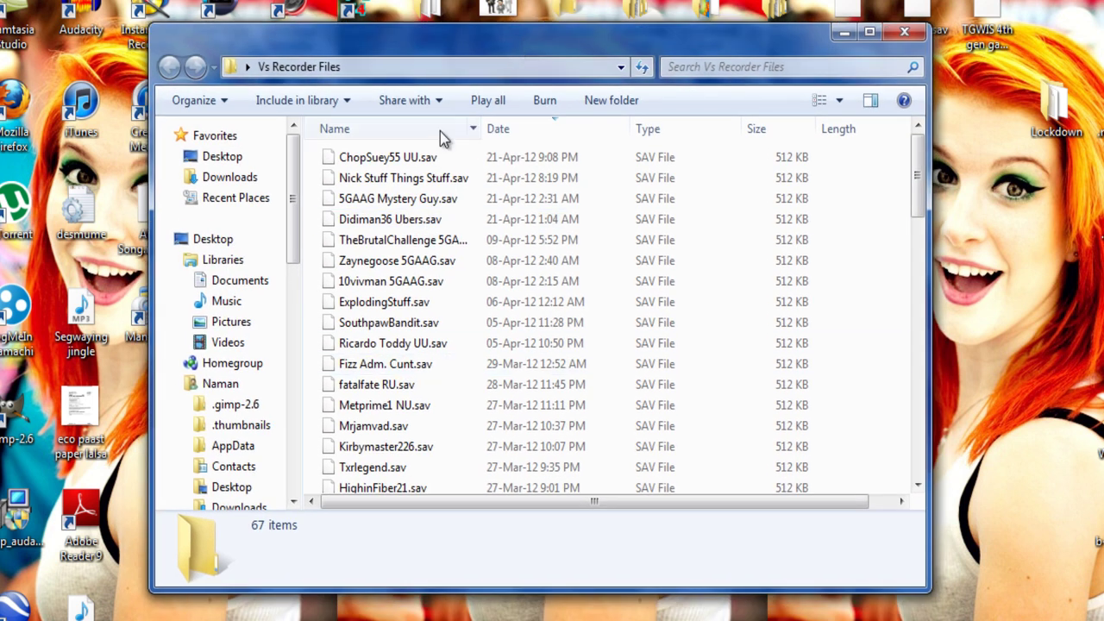
{"action": "mouse_move", "coordinate": [919, 188]}
{"action": "left_mouse_down"}
{"action": "mouse_move", "coordinate": [919, 457]}
{"action": "mouse_move", "coordinate": [922, 178]}
{"action": "left_mouse_up"}
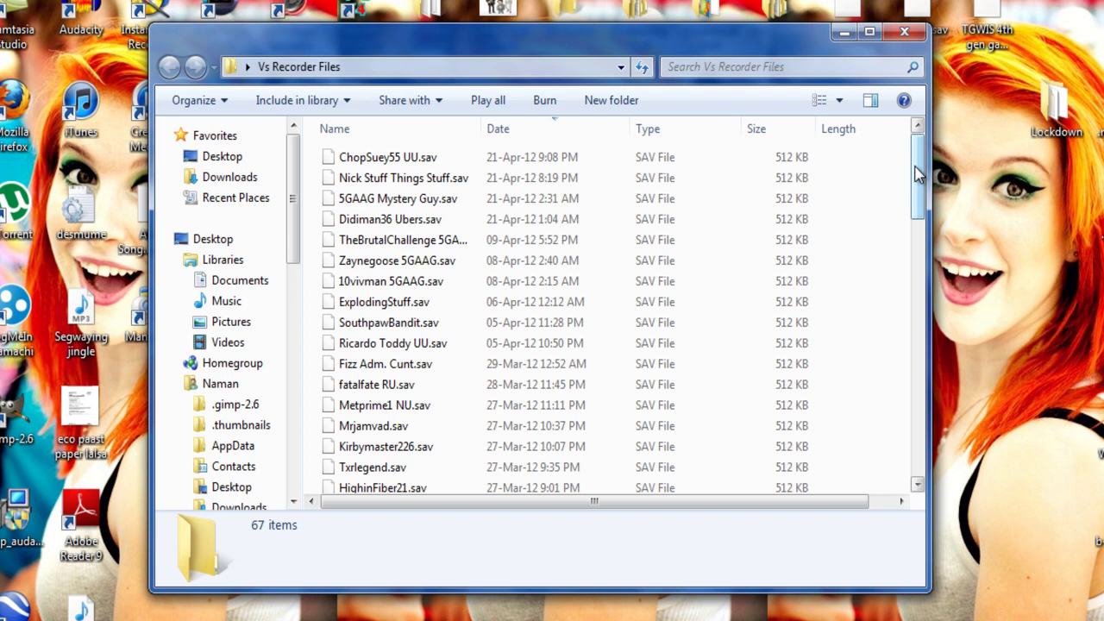
{"action": "left_click_drag", "start_coordinate": [918, 173], "coordinate": [886, 191]}
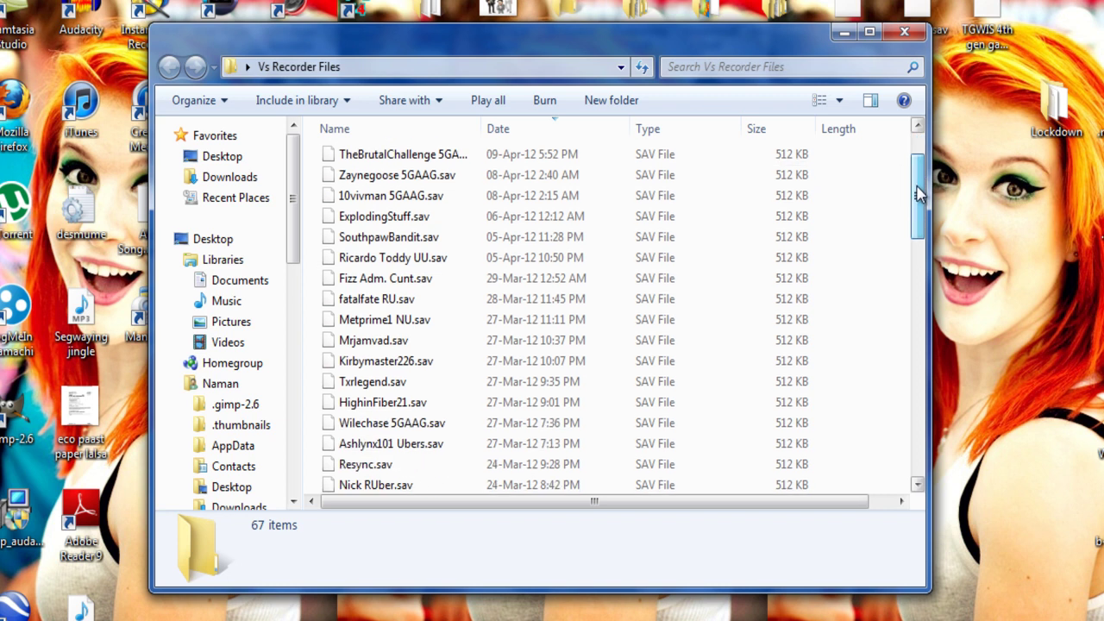
{"action": "left_click", "coordinate": [441, 260]}
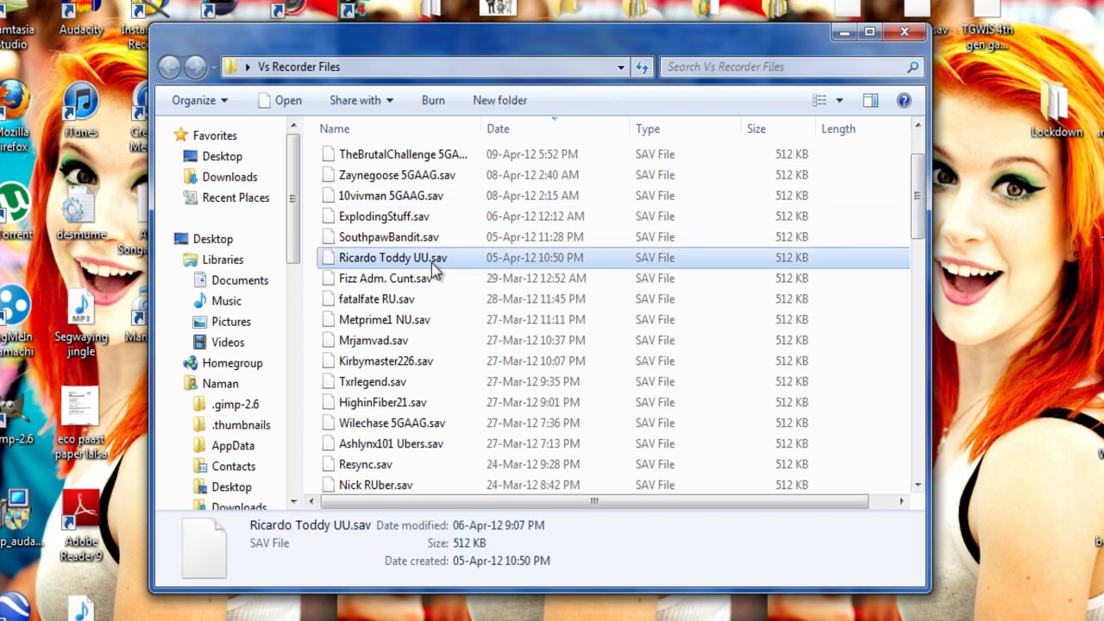
{"action": "left_click", "coordinate": [432, 237]}
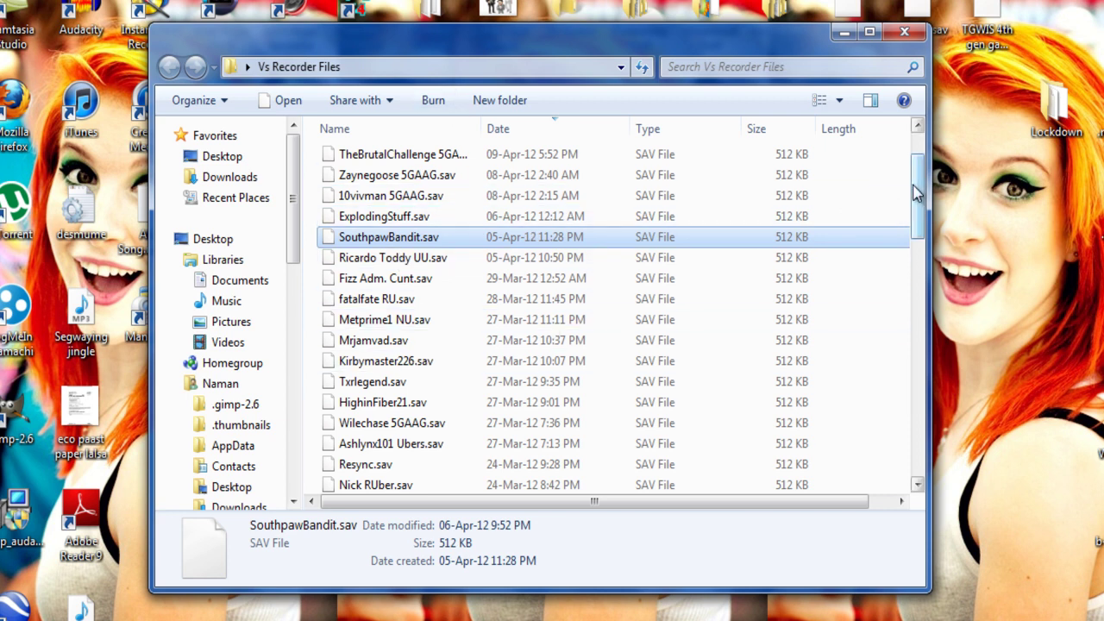
{"action": "scroll", "coordinate": [850, 190], "scroll_direction": "up", "scroll_amount": 2}
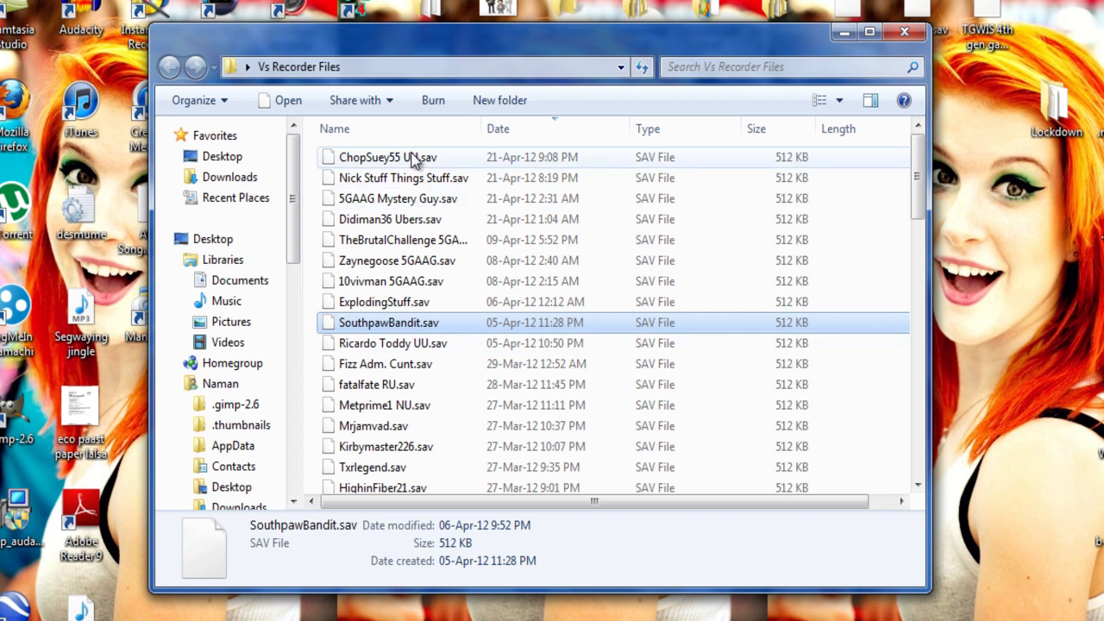
{"action": "left_click", "coordinate": [891, 34]}
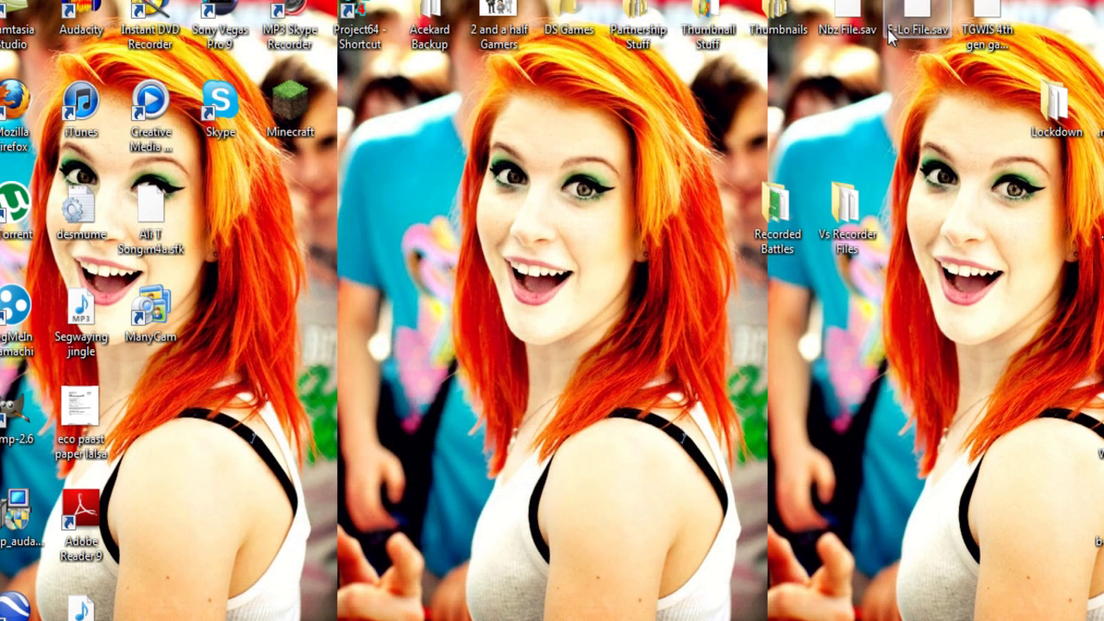
Step: Reopen and close Vs Recorder Files, then view and close the Recorded Battles folder
{"action": "double_click", "coordinate": [833, 237]}
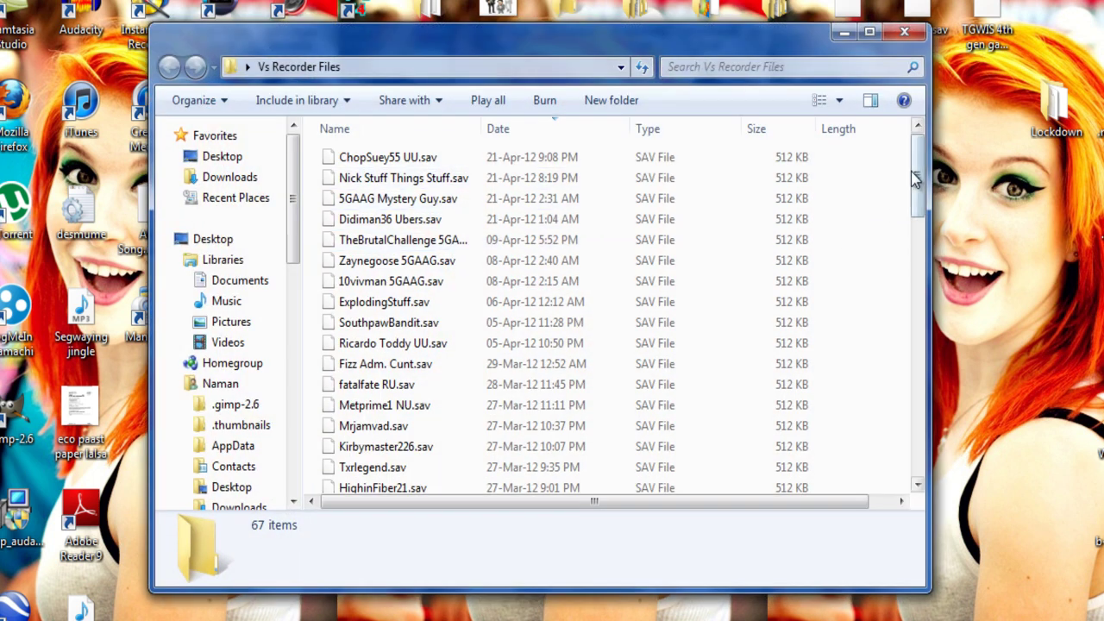
{"action": "left_click_drag", "start_coordinate": [918, 173], "coordinate": [896, 156]}
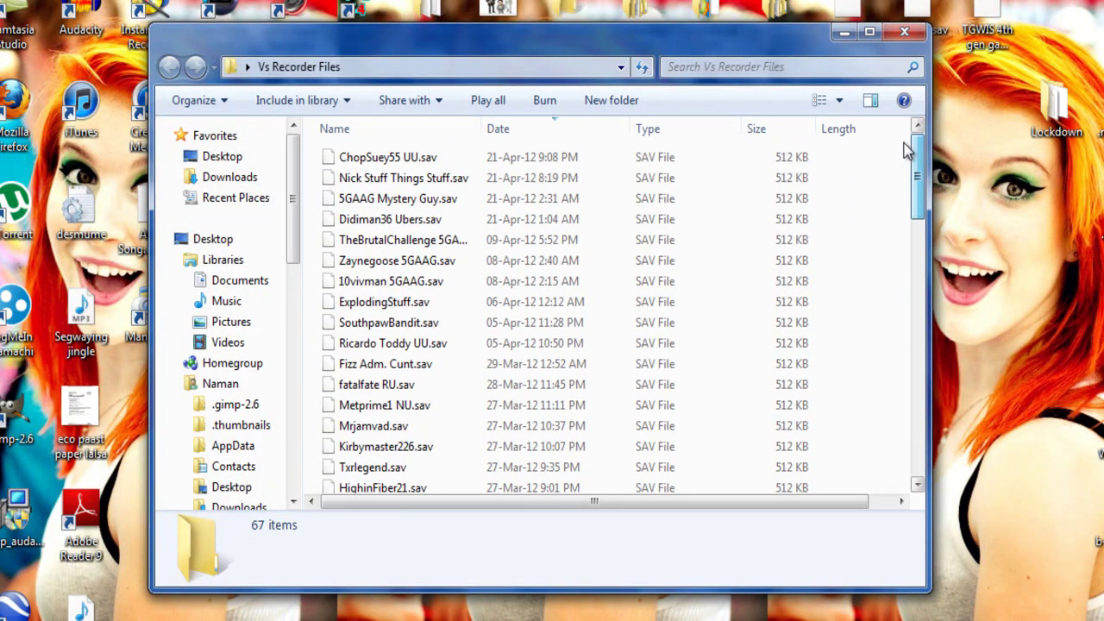
{"action": "left_click", "coordinate": [904, 32]}
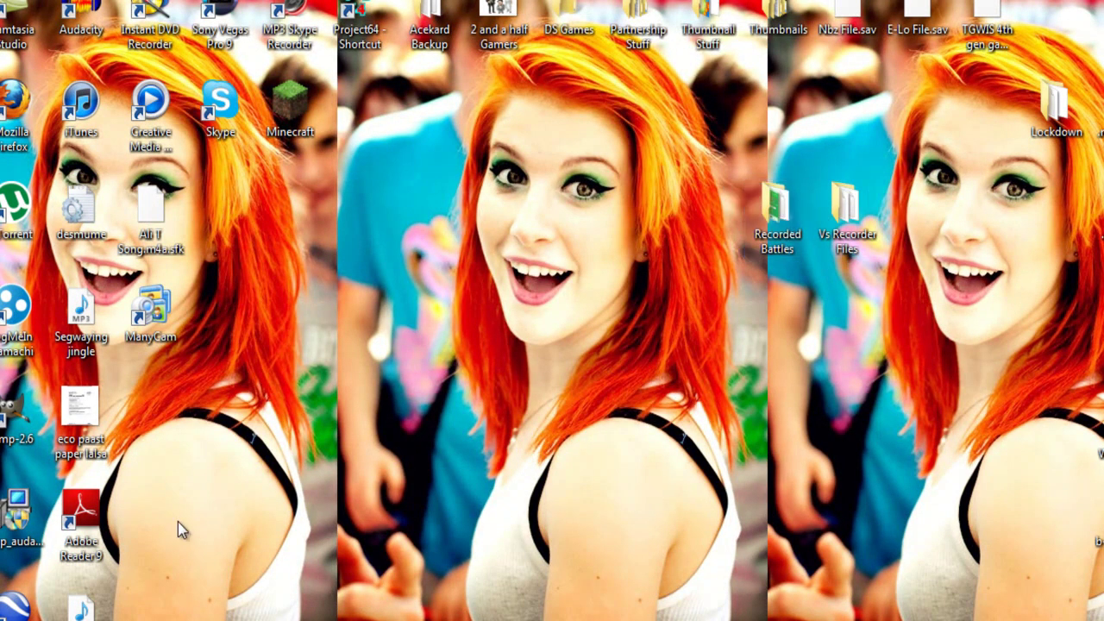
{"action": "double_click", "coordinate": [776, 220]}
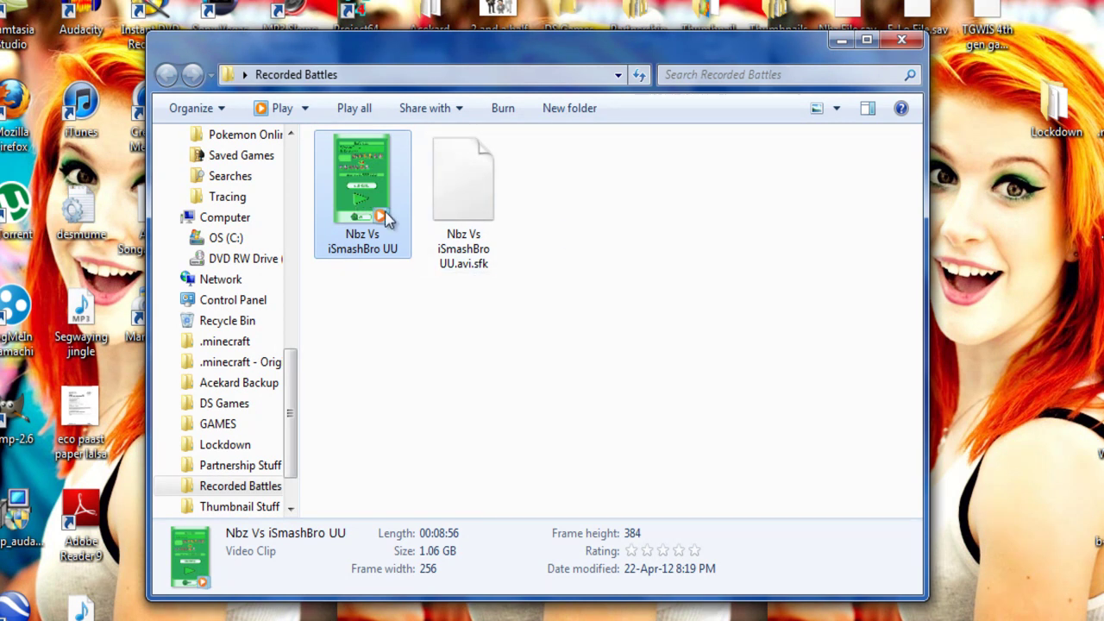
{"action": "left_click", "coordinate": [899, 41]}
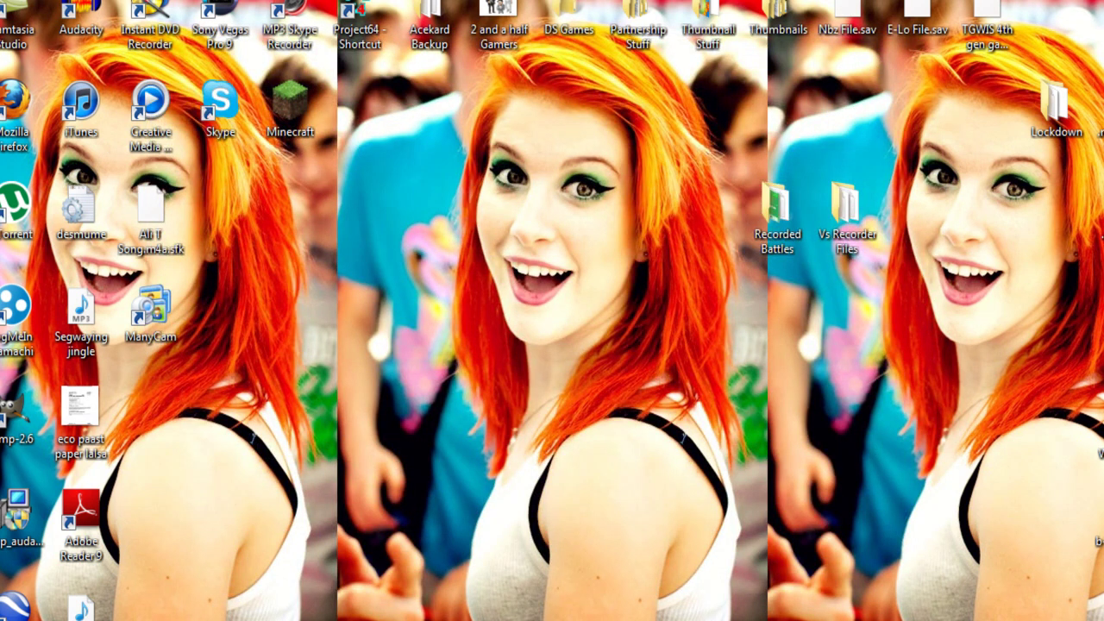
Step: Launch the DeSmuME emulator from the Desmume folder, allowing it to run
{"action": "left_click", "coordinate": [237, 578]}
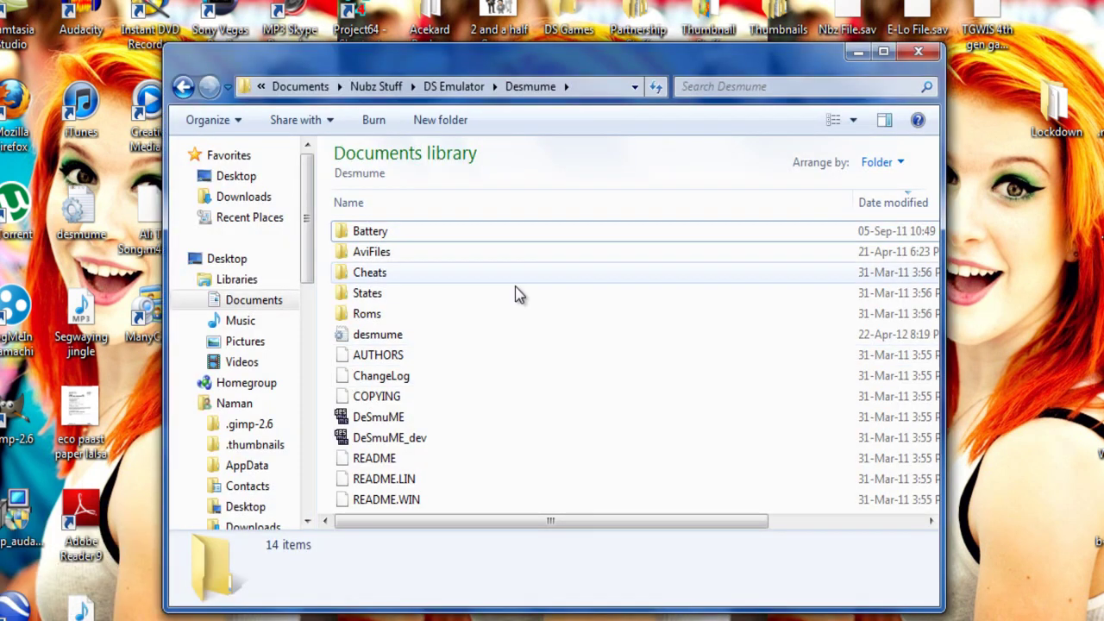
{"action": "left_click_drag", "start_coordinate": [494, 54], "coordinate": [486, 46]}
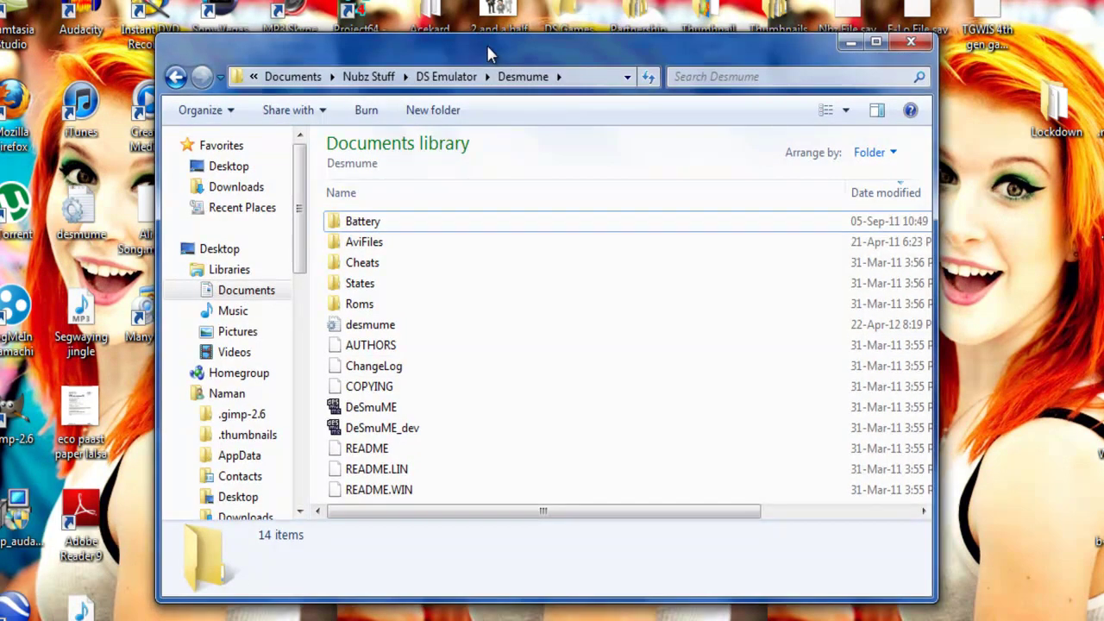
{"action": "double_click", "coordinate": [366, 407]}
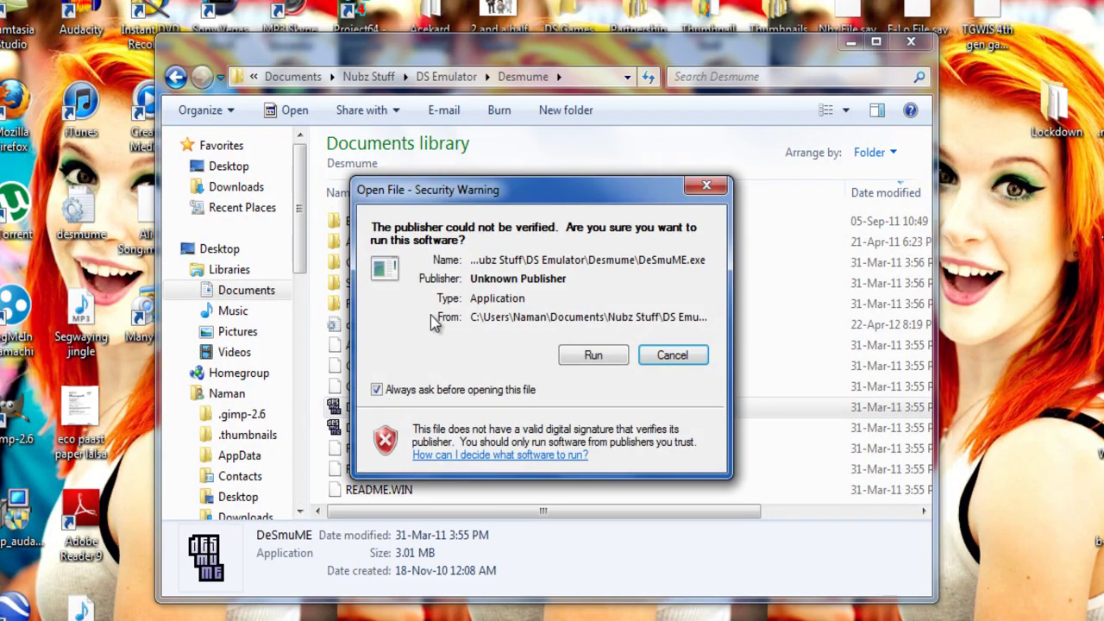
{"action": "left_click", "coordinate": [583, 352]}
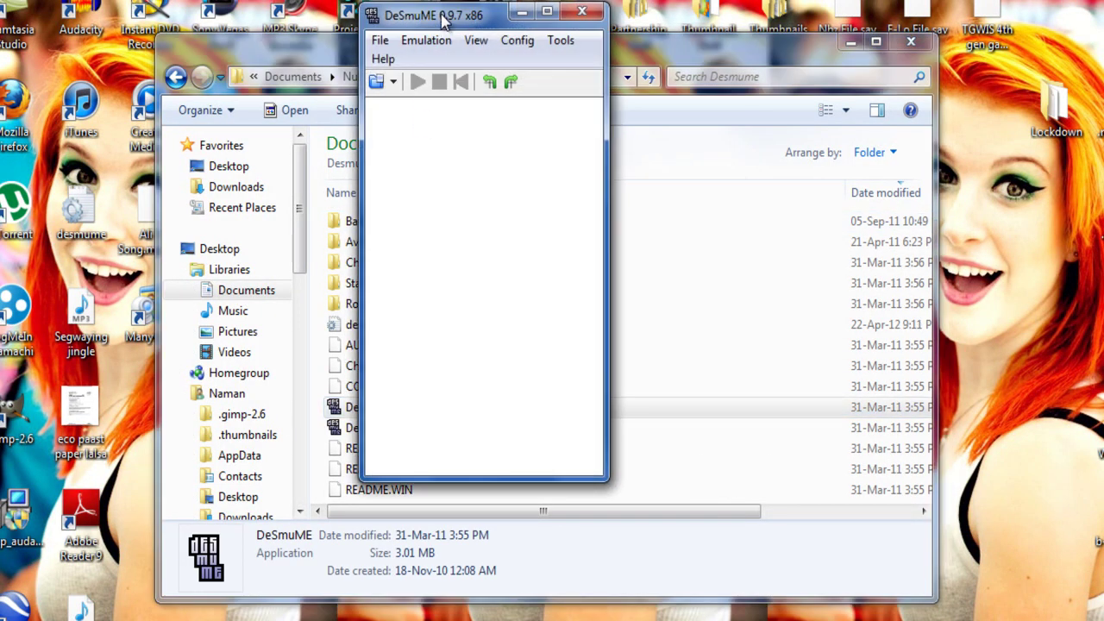
{"action": "left_click_drag", "start_coordinate": [462, 26], "coordinate": [514, 81]}
Step: Load Pokemon White Version.nds from DS Games through File > Open ROM
{"action": "left_click", "coordinate": [443, 100]}
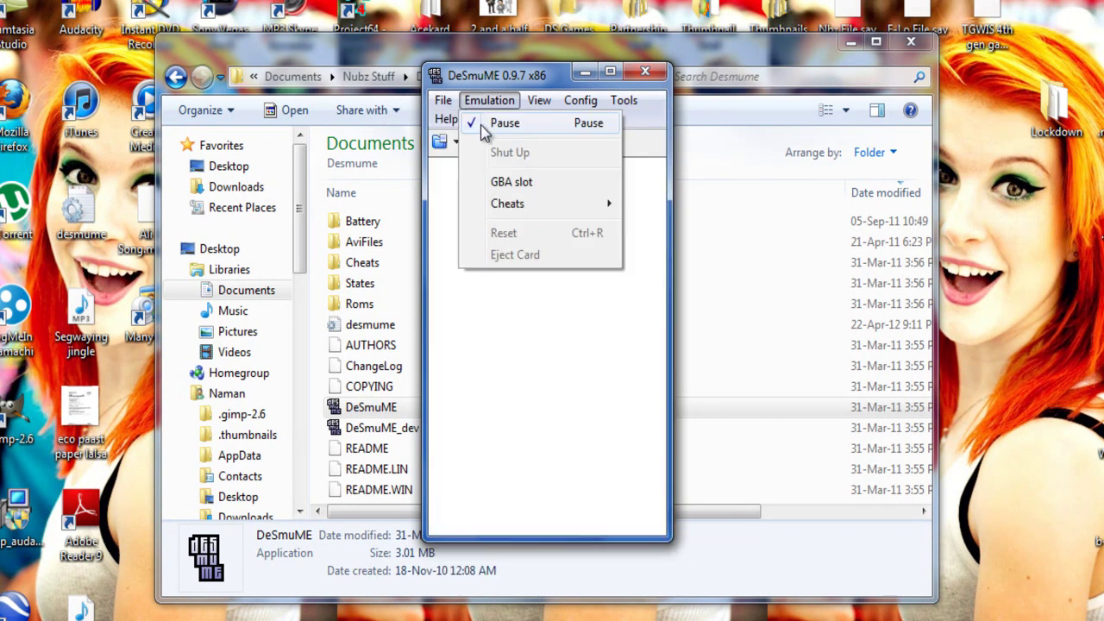
{"action": "key", "text": "Left"}
{"action": "left_click", "coordinate": [459, 125]}
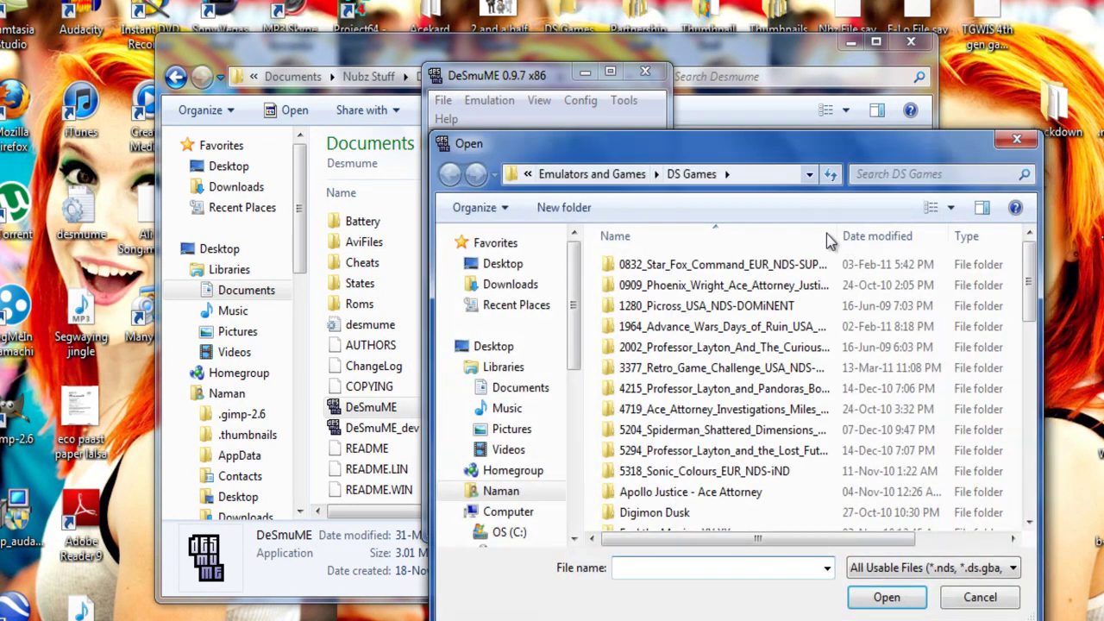
{"action": "left_click_drag", "start_coordinate": [853, 146], "coordinate": [672, 114]}
{"action": "left_click_drag", "start_coordinate": [850, 246], "coordinate": [851, 436]}
{"action": "left_click", "coordinate": [582, 424]}
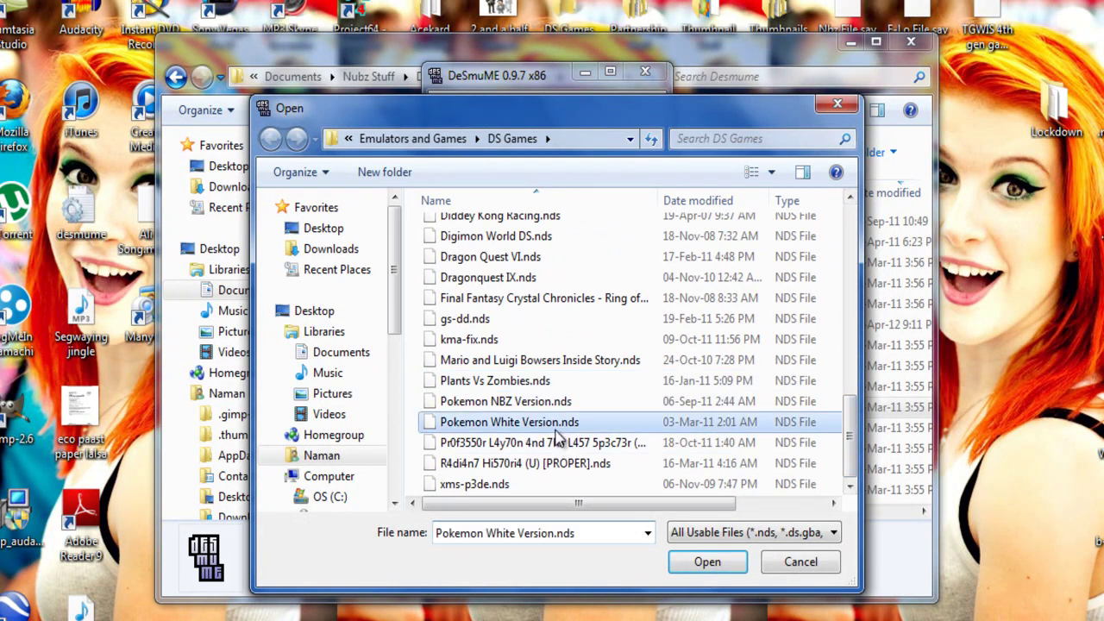
{"action": "double_click", "coordinate": [531, 429]}
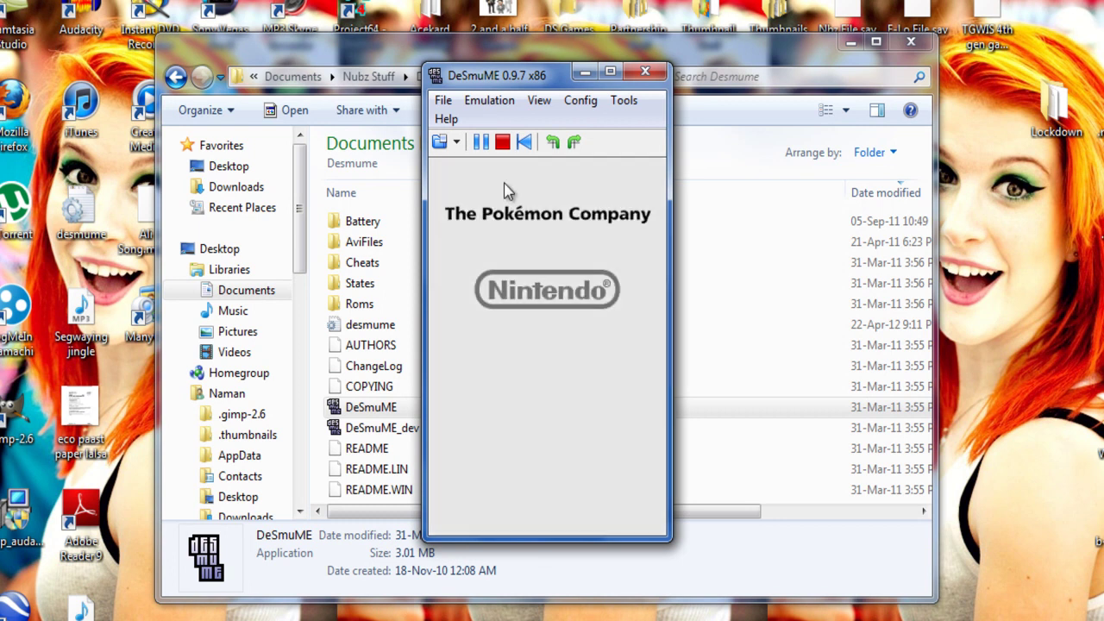
{"action": "left_click", "coordinate": [443, 101]}
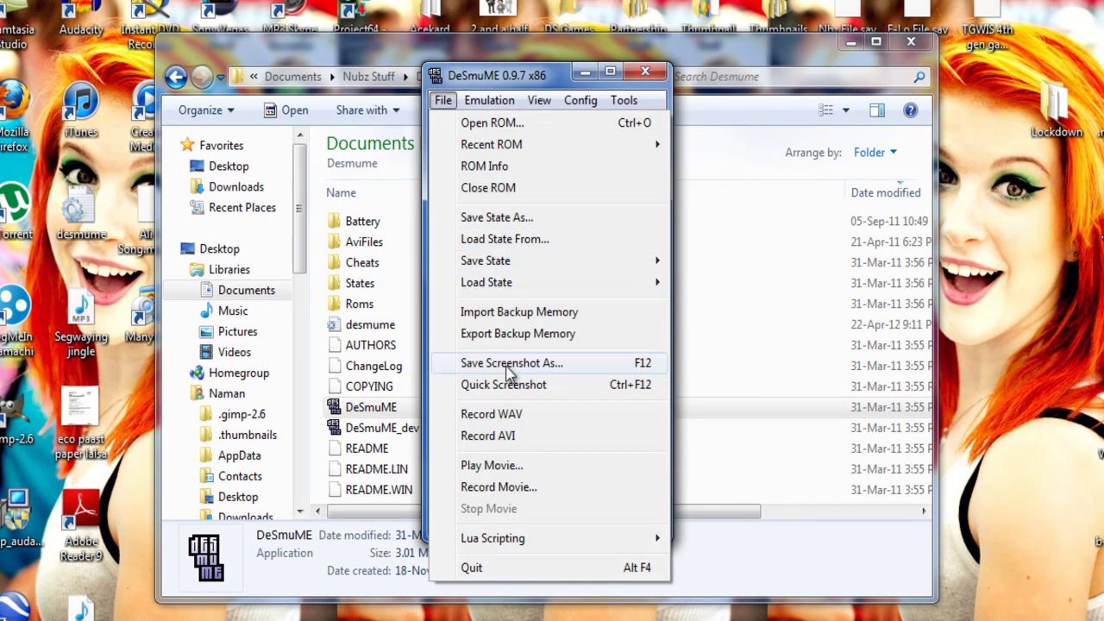
{"action": "left_click", "coordinate": [518, 310]}
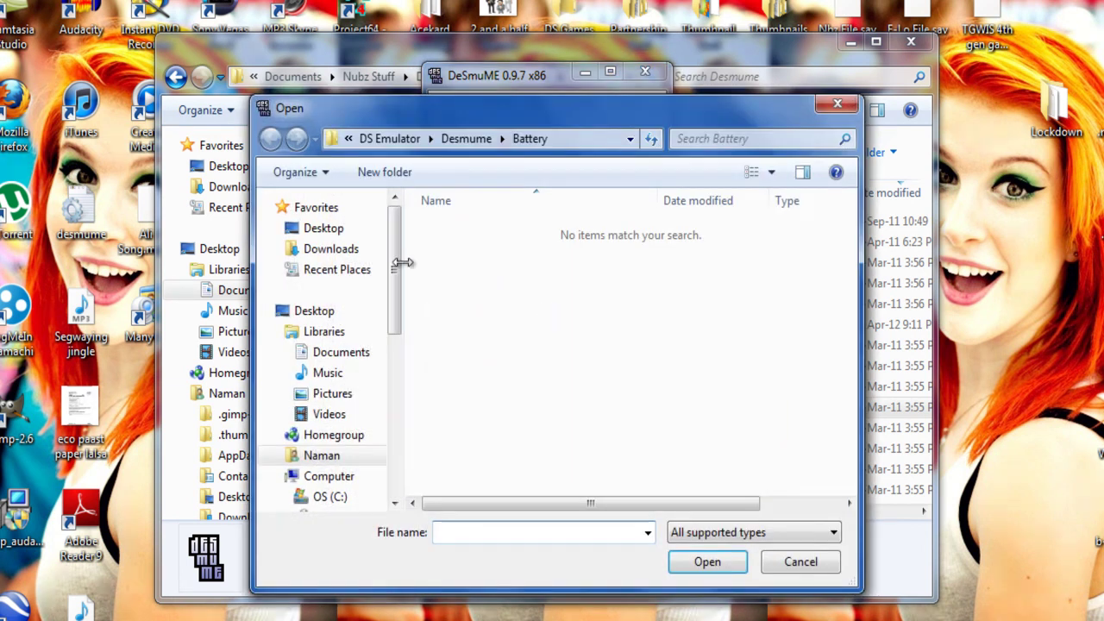
{"action": "left_click", "coordinate": [325, 227]}
{"action": "left_click_drag", "start_coordinate": [849, 246], "coordinate": [770, 408]}
{"action": "double_click", "coordinate": [512, 332]}
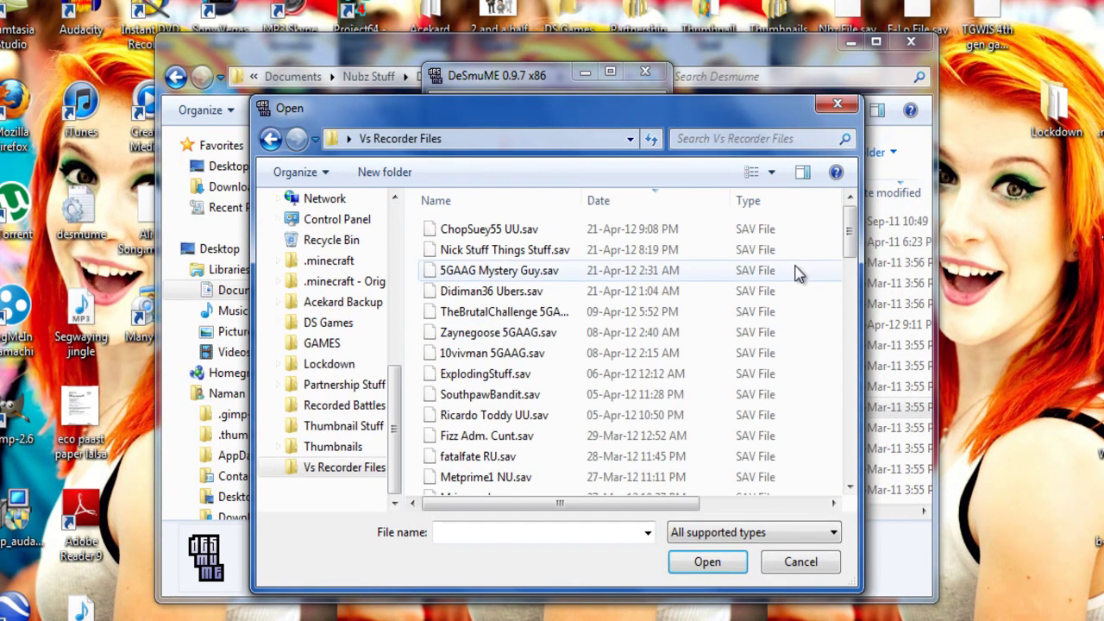
{"action": "left_click_drag", "start_coordinate": [848, 264], "coordinate": [849, 312]}
Step: Dismiss the import dialog and reset the game via Emulation > Reset
{"action": "left_click", "coordinate": [837, 103]}
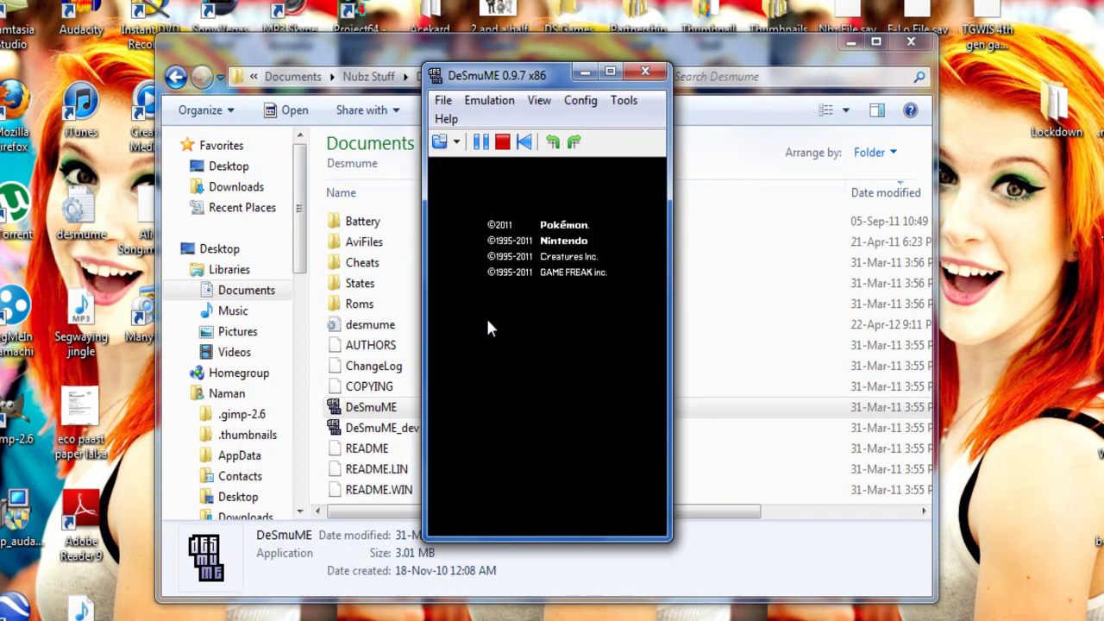
{"action": "left_click", "coordinate": [489, 100]}
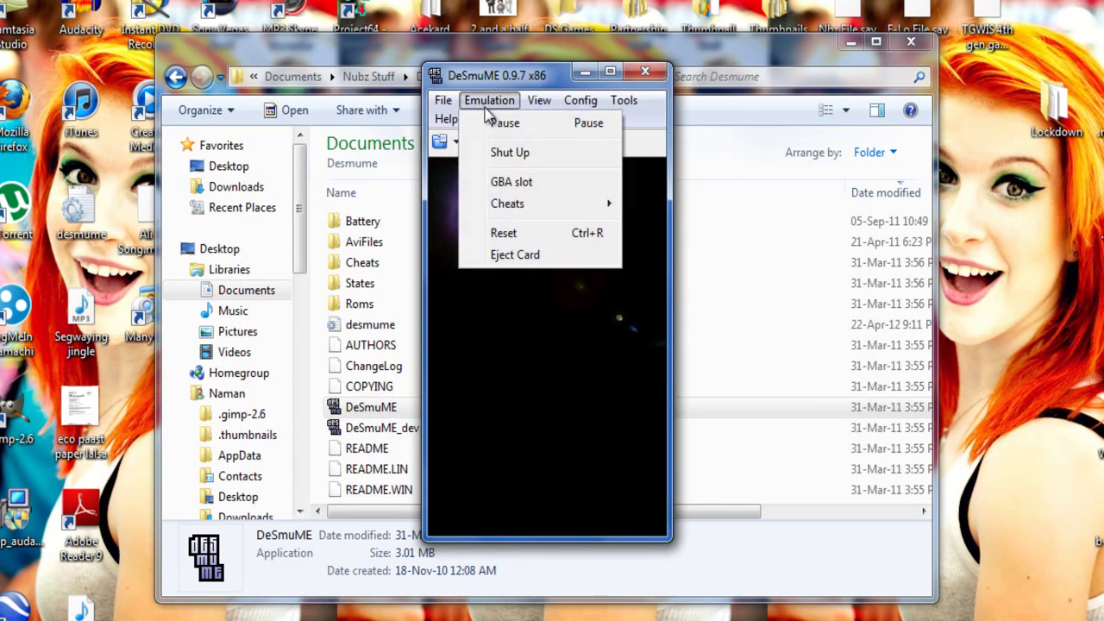
{"action": "left_click", "coordinate": [520, 235]}
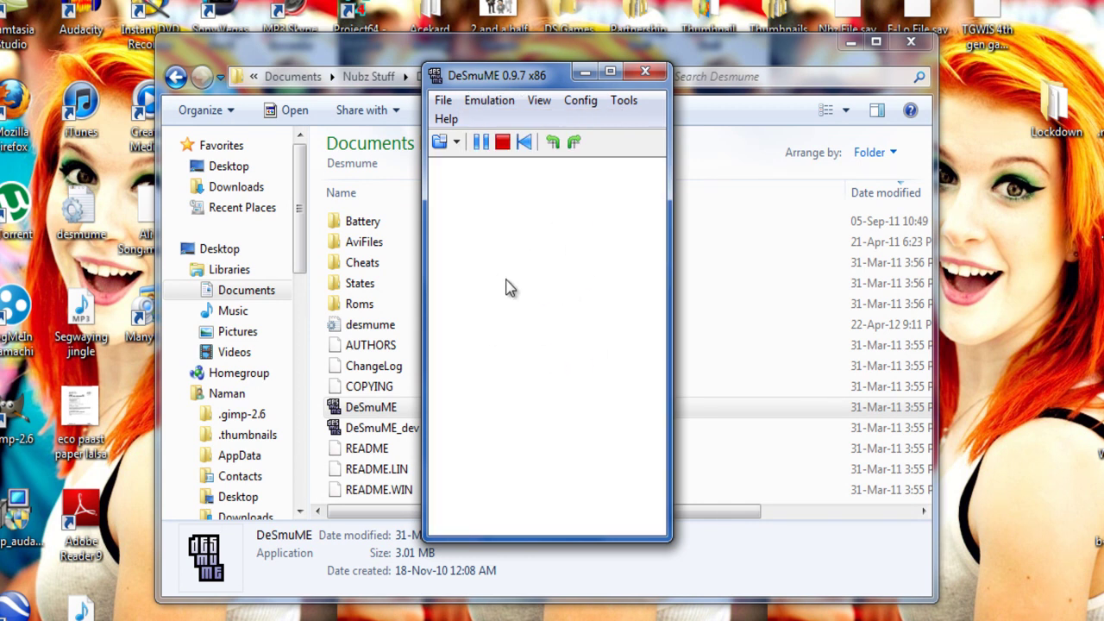
Step: Choose File > Record AVI to bring up the Save AVI as dialog
{"action": "left_click", "coordinate": [443, 100]}
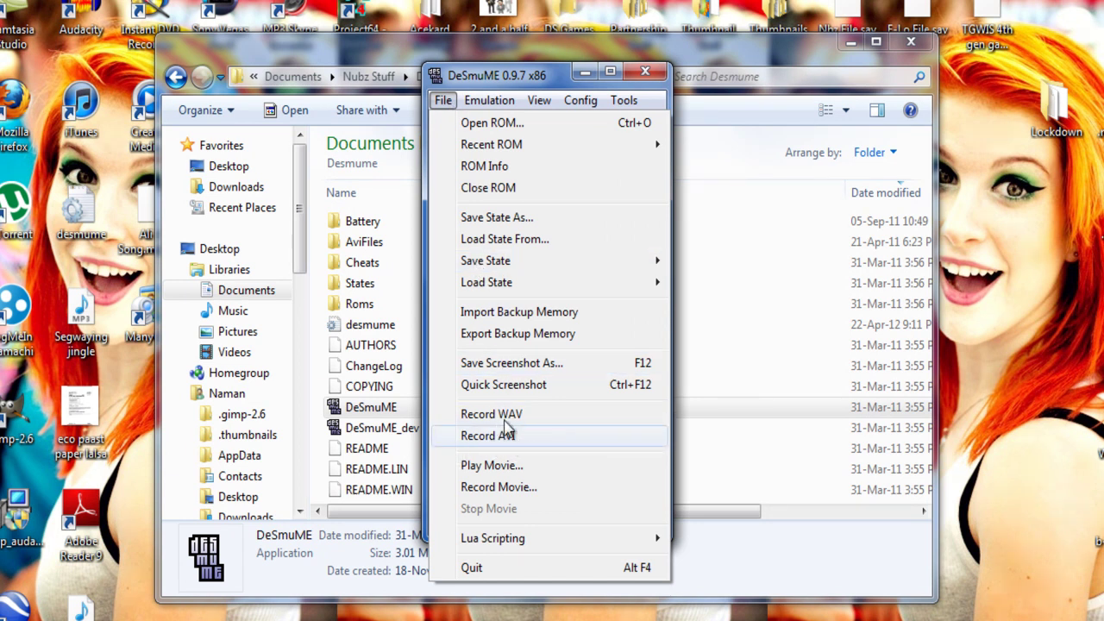
{"action": "left_click", "coordinate": [479, 78]}
{"action": "left_click", "coordinate": [444, 100]}
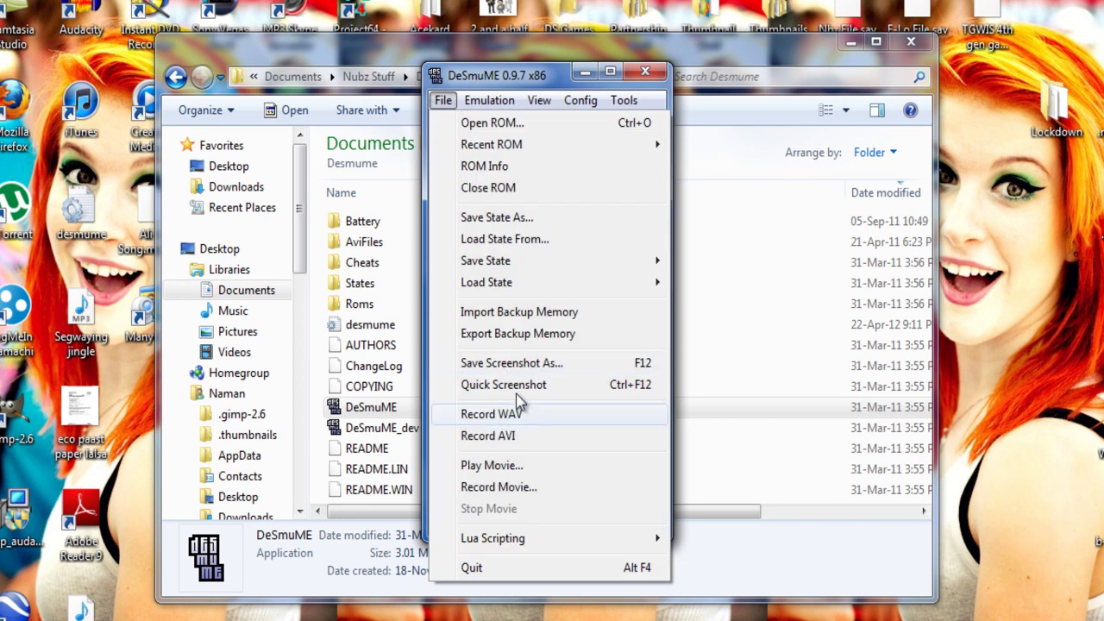
{"action": "left_click", "coordinate": [490, 100]}
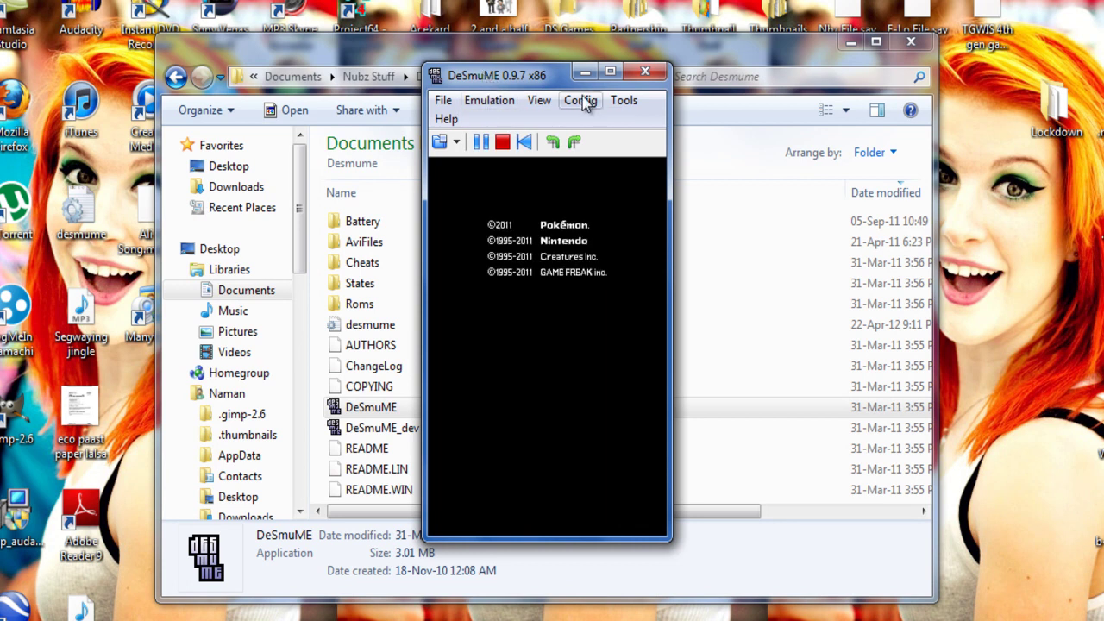
{"action": "left_click", "coordinate": [442, 100]}
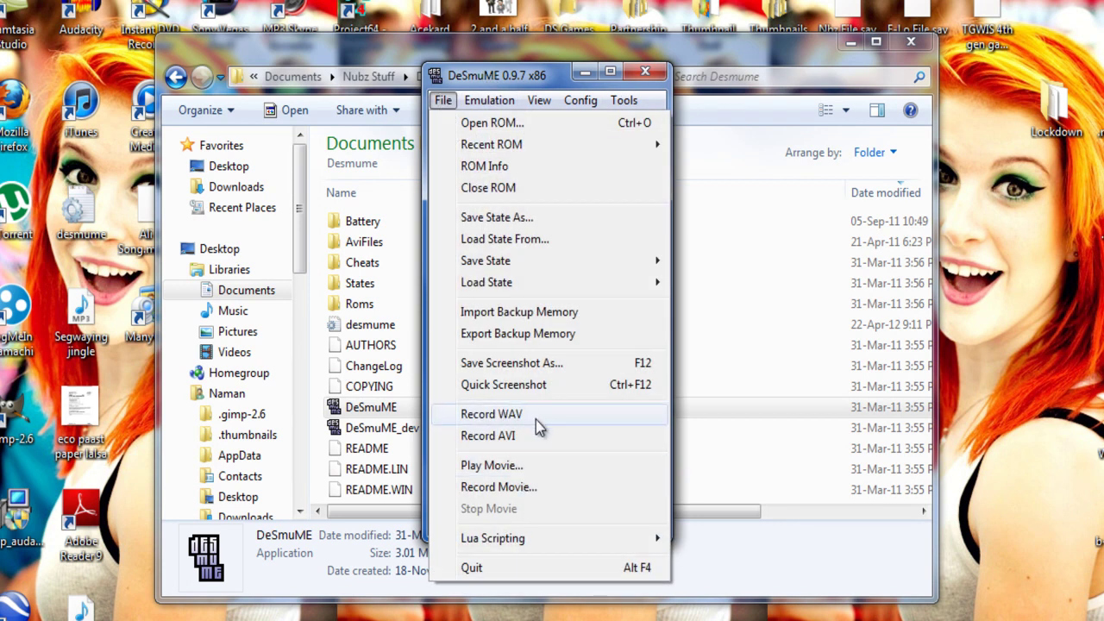
{"action": "left_click", "coordinate": [476, 102]}
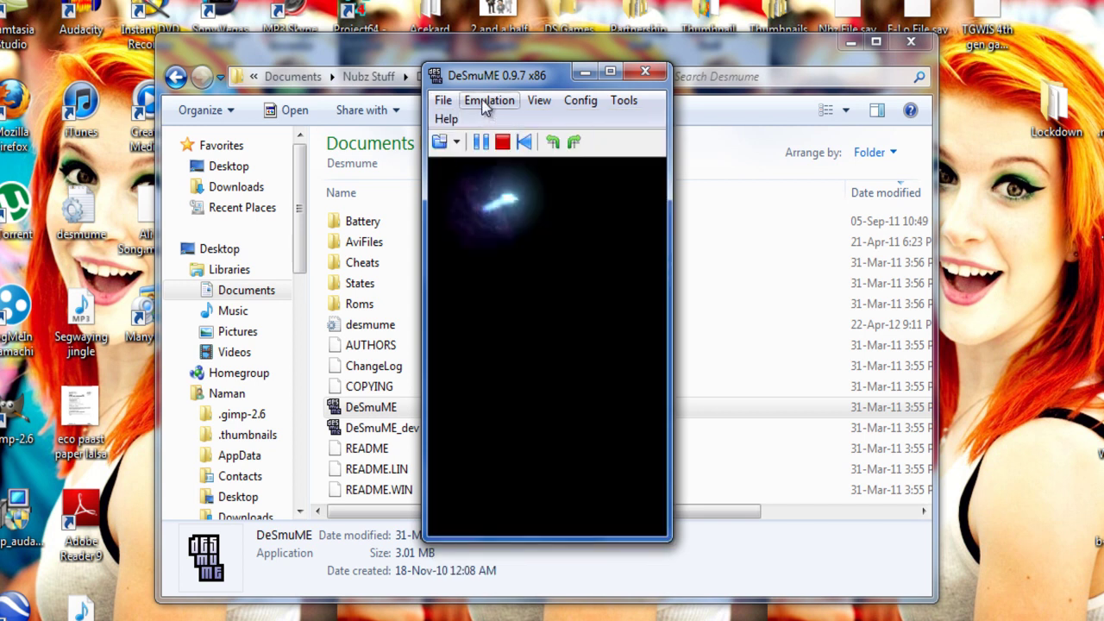
{"action": "left_click", "coordinate": [489, 101]}
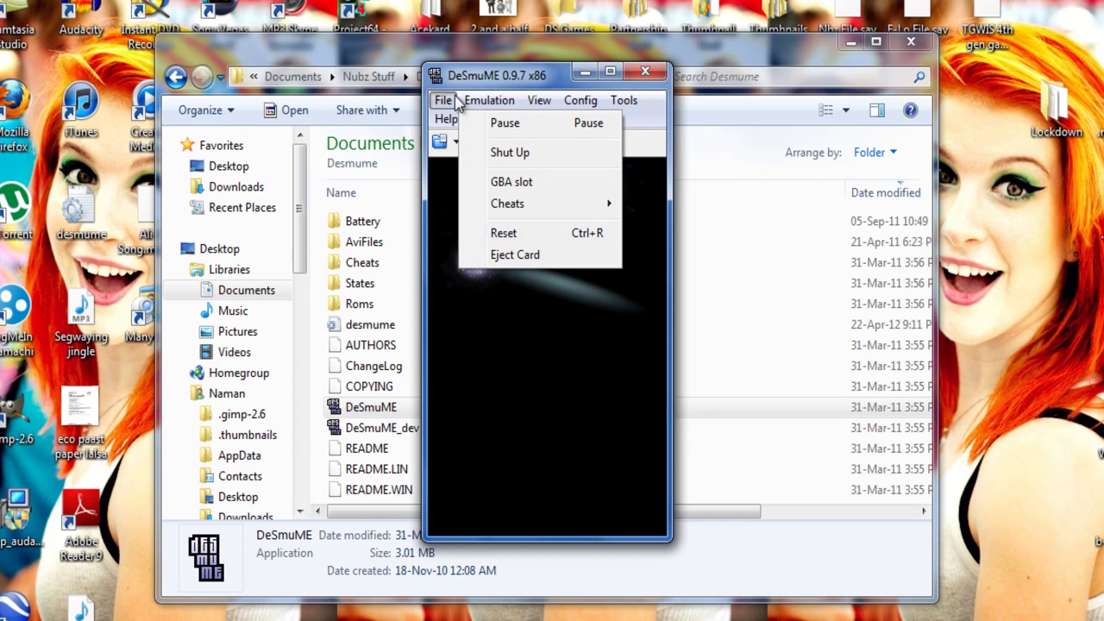
{"action": "mouse_move", "coordinate": [443, 100]}
{"action": "left_click", "coordinate": [496, 436]}
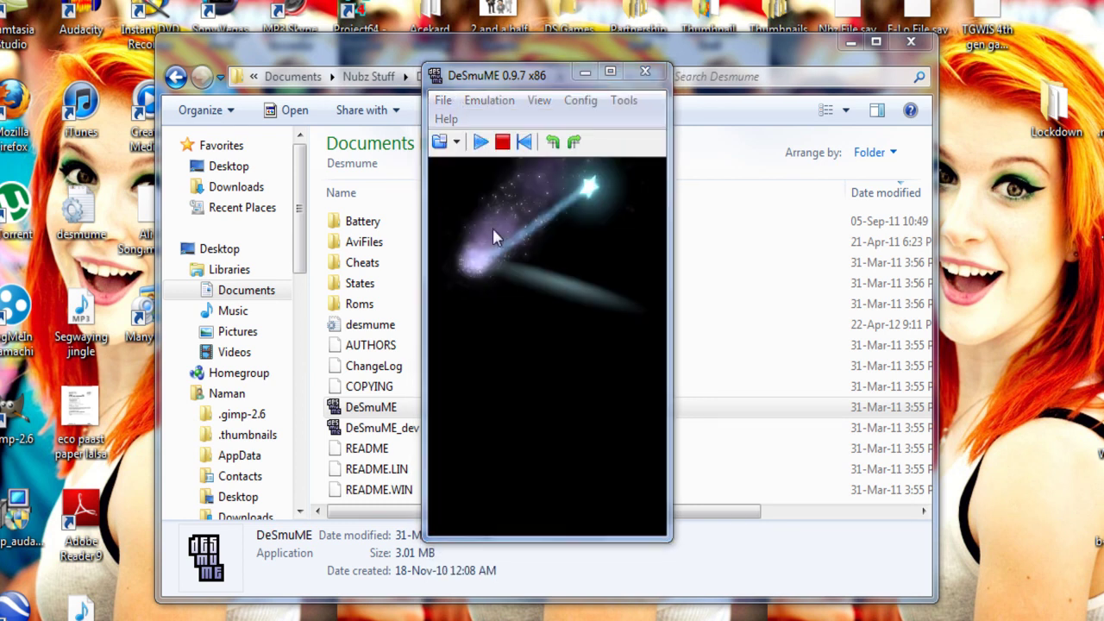
Step: Save the AVI recording as 'test' on the Desktop
{"action": "left_click_drag", "start_coordinate": [846, 228], "coordinate": [850, 392]}
{"action": "left_click", "coordinate": [334, 231]}
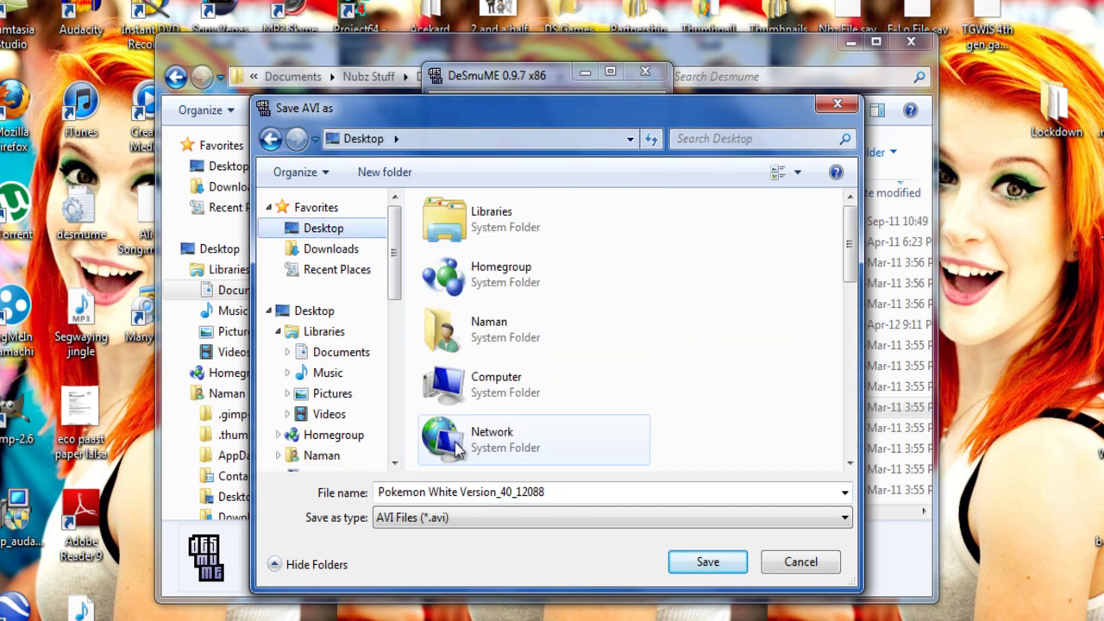
{"action": "type", "text": "test"}
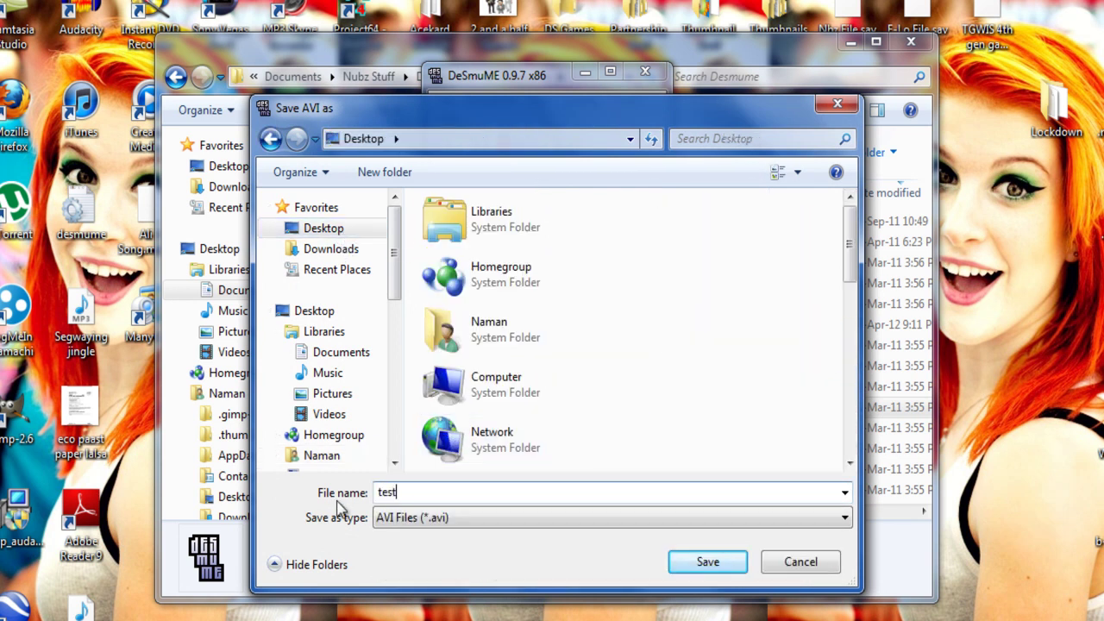
{"action": "left_click", "coordinate": [686, 561]}
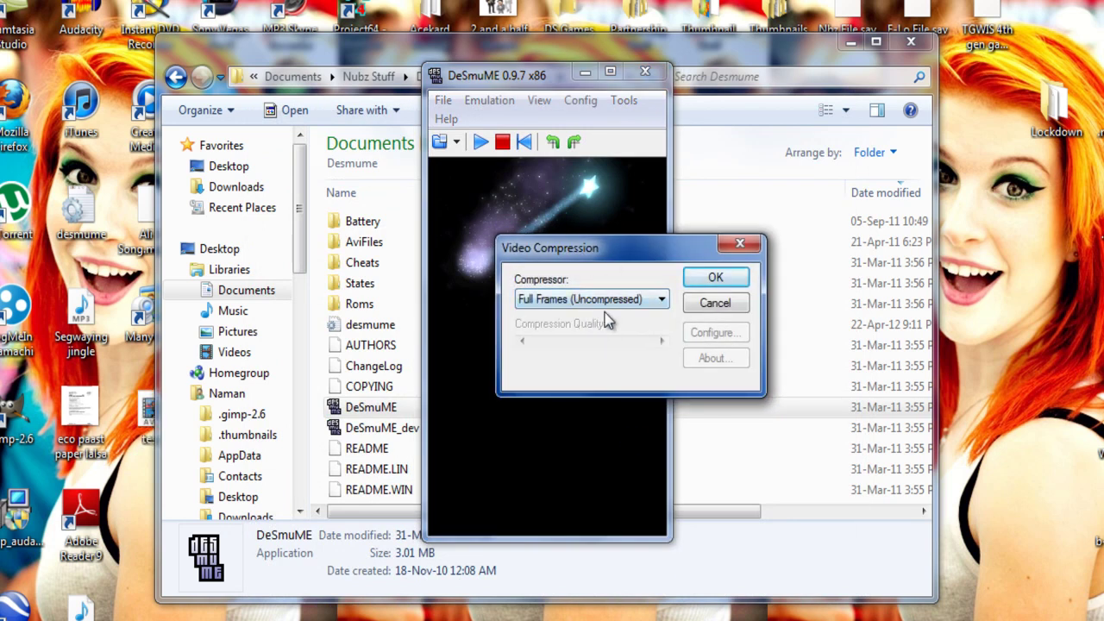
Step: Choose the Microsoft Video 1 compressor at quality 75 and start recording
{"action": "left_click_drag", "start_coordinate": [570, 250], "coordinate": [483, 177]}
{"action": "left_click", "coordinate": [569, 226]}
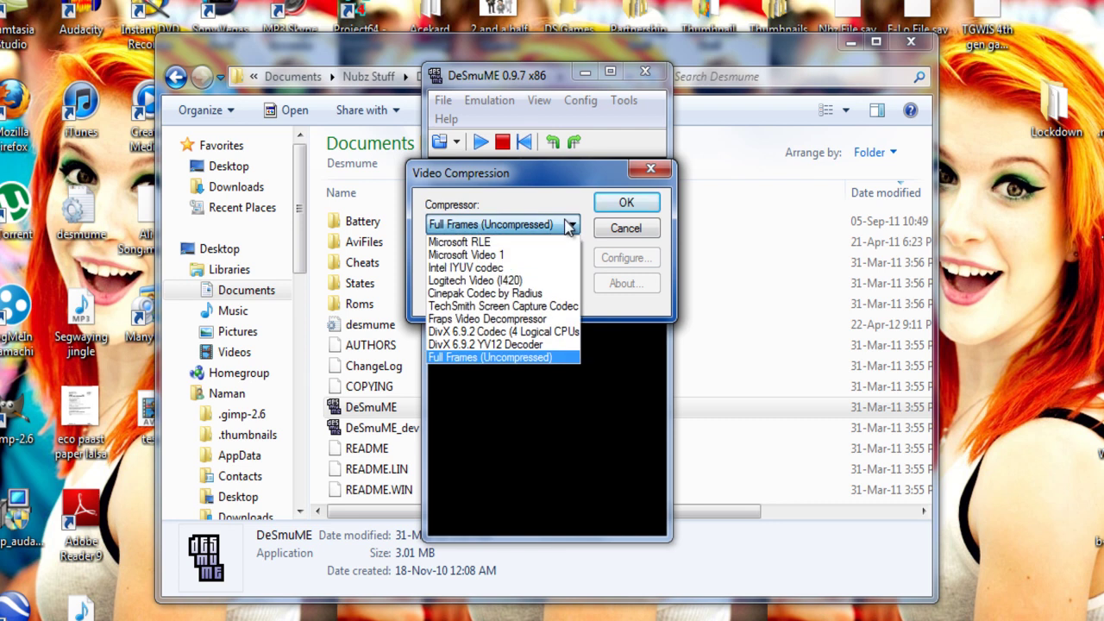
{"action": "left_click", "coordinate": [484, 261]}
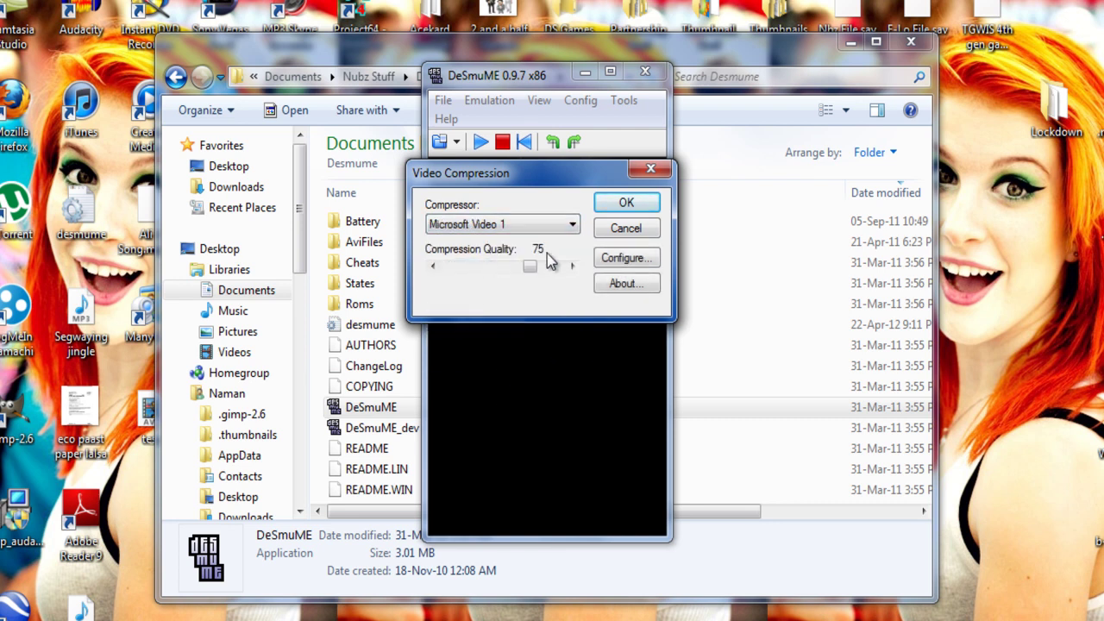
{"action": "left_click_drag", "start_coordinate": [566, 185], "coordinate": [587, 190]}
{"action": "left_click", "coordinate": [592, 229]}
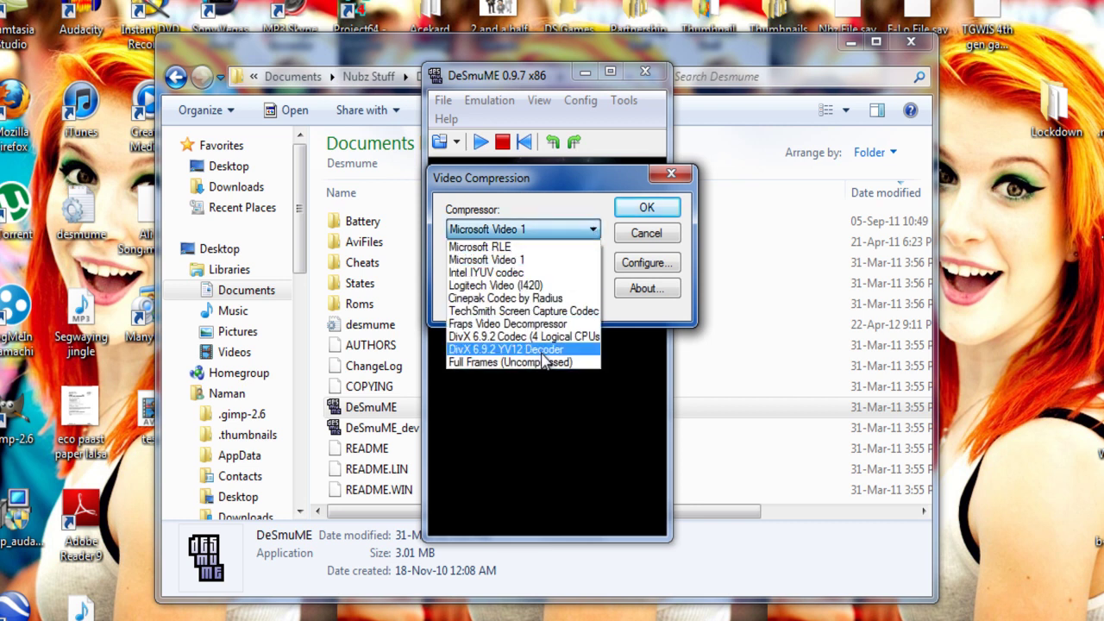
{"action": "left_click", "coordinate": [520, 262]}
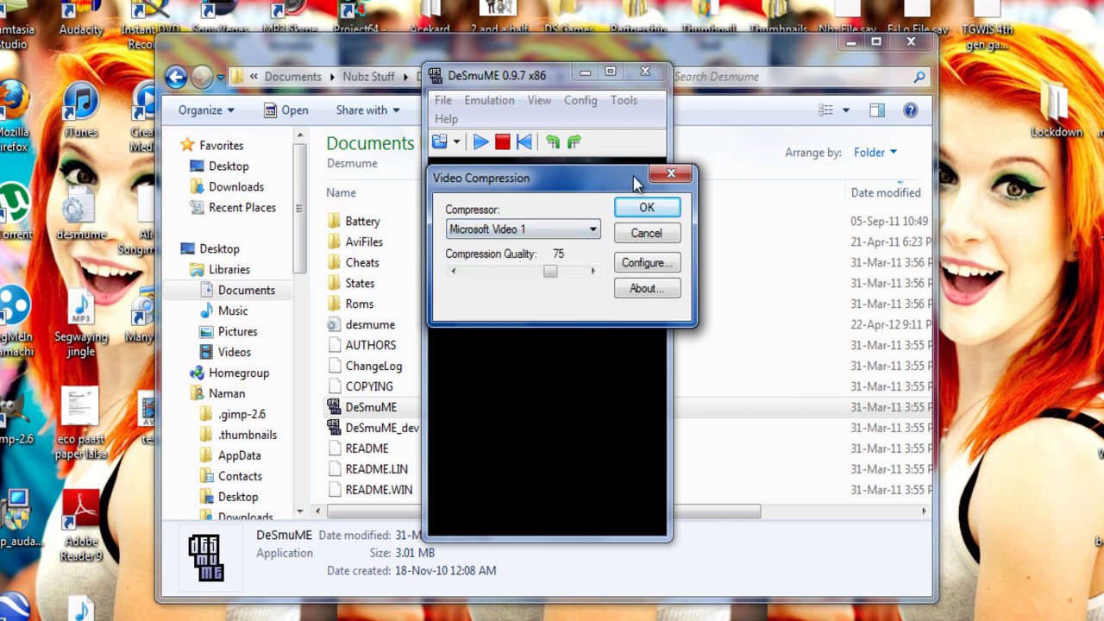
{"action": "left_click", "coordinate": [646, 209]}
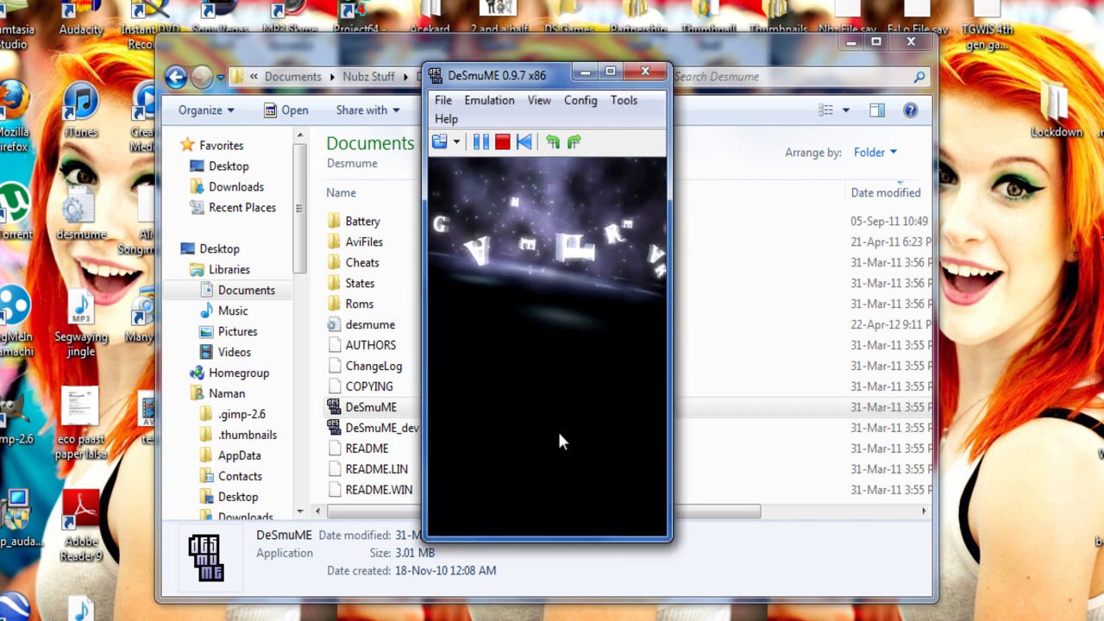
Step: Stop the AVI recording with File > Stop AVI and close the DeSmuME window
{"action": "left_click", "coordinate": [444, 107]}
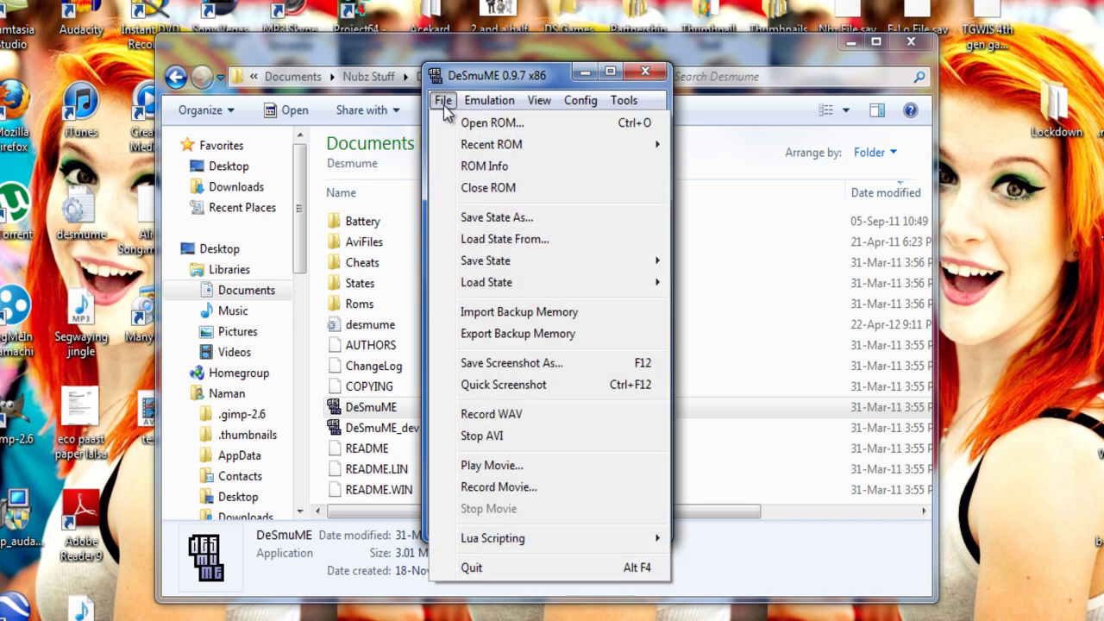
{"action": "left_click", "coordinate": [492, 434]}
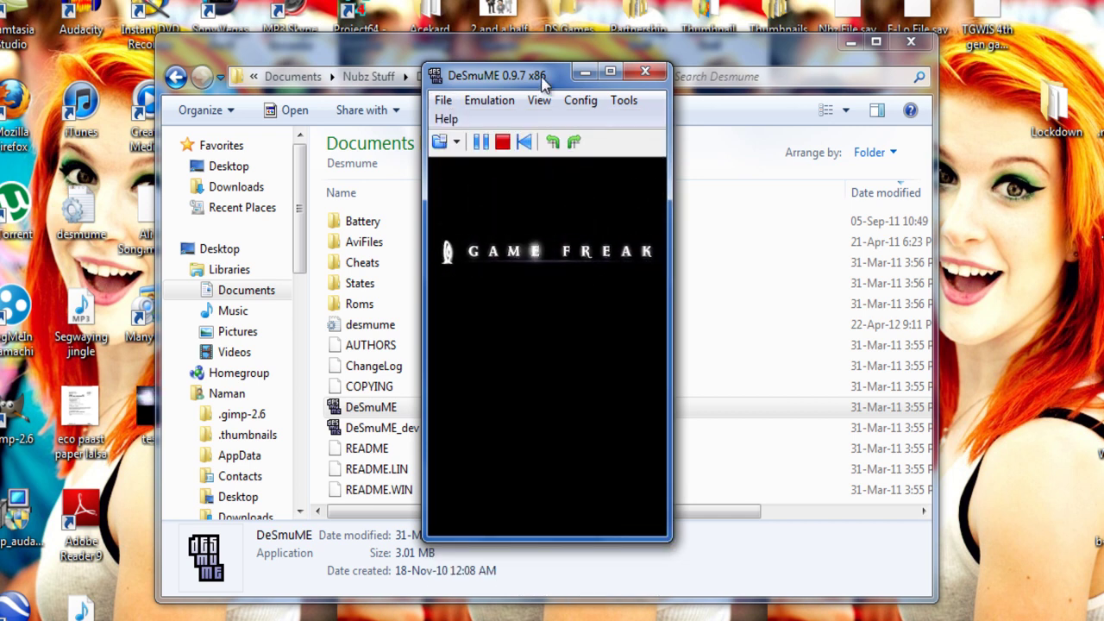
{"action": "left_click_drag", "start_coordinate": [538, 74], "coordinate": [555, 66]}
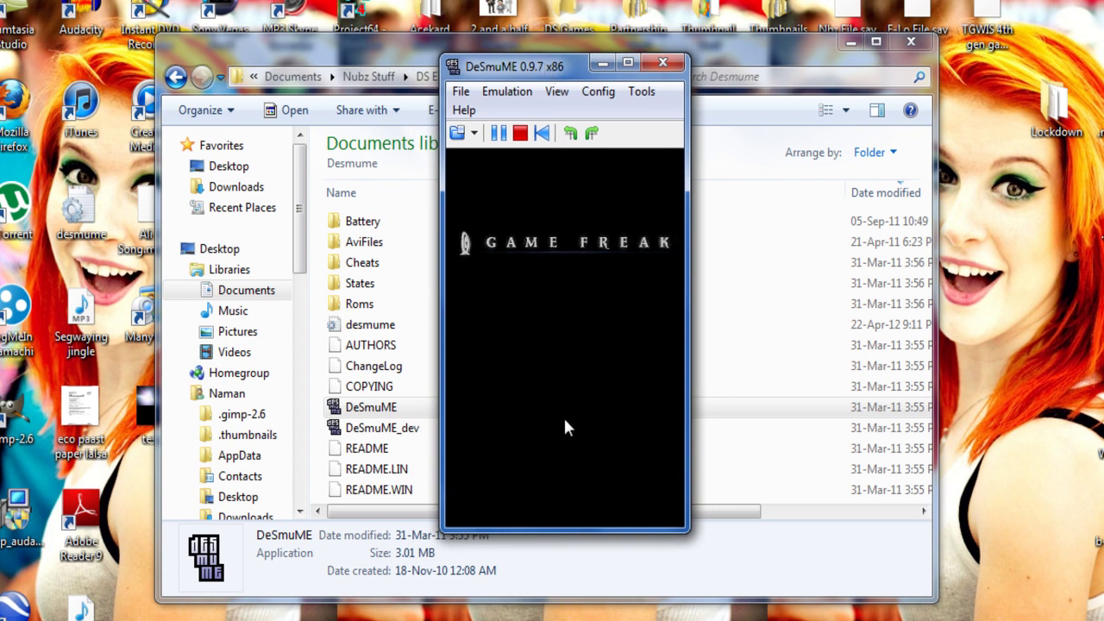
{"action": "left_click", "coordinate": [462, 95]}
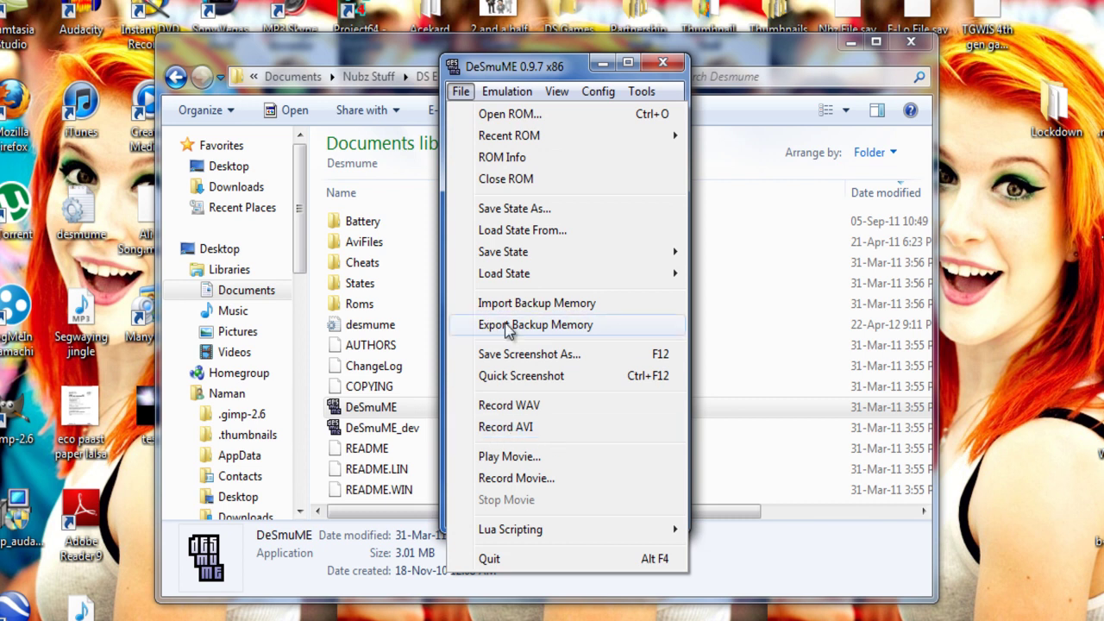
{"action": "left_click", "coordinate": [554, 75]}
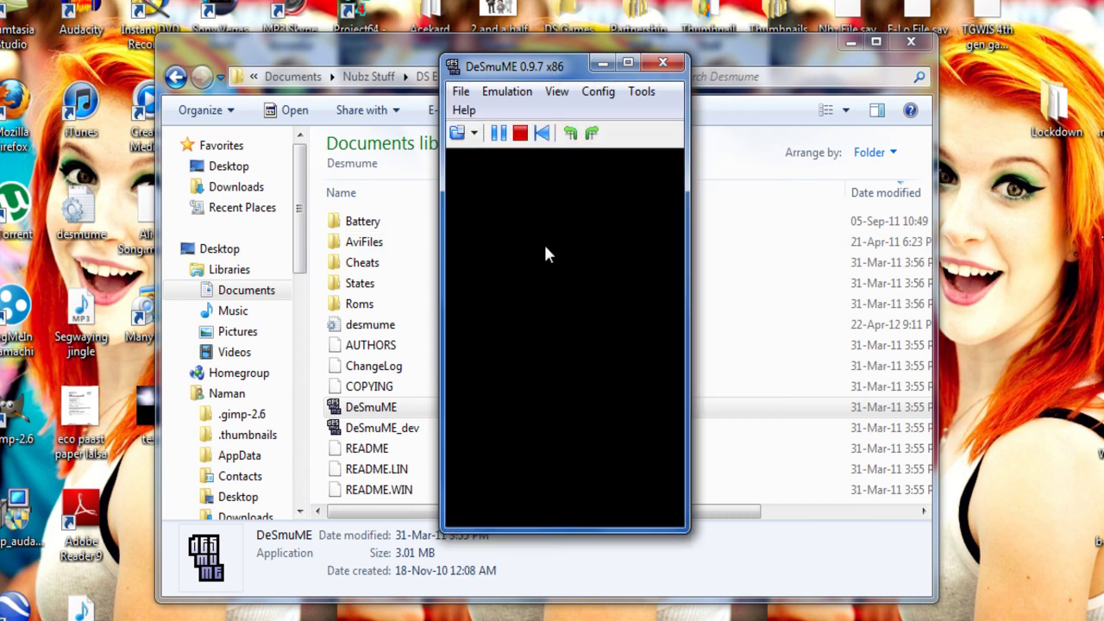
{"action": "left_click", "coordinate": [662, 62]}
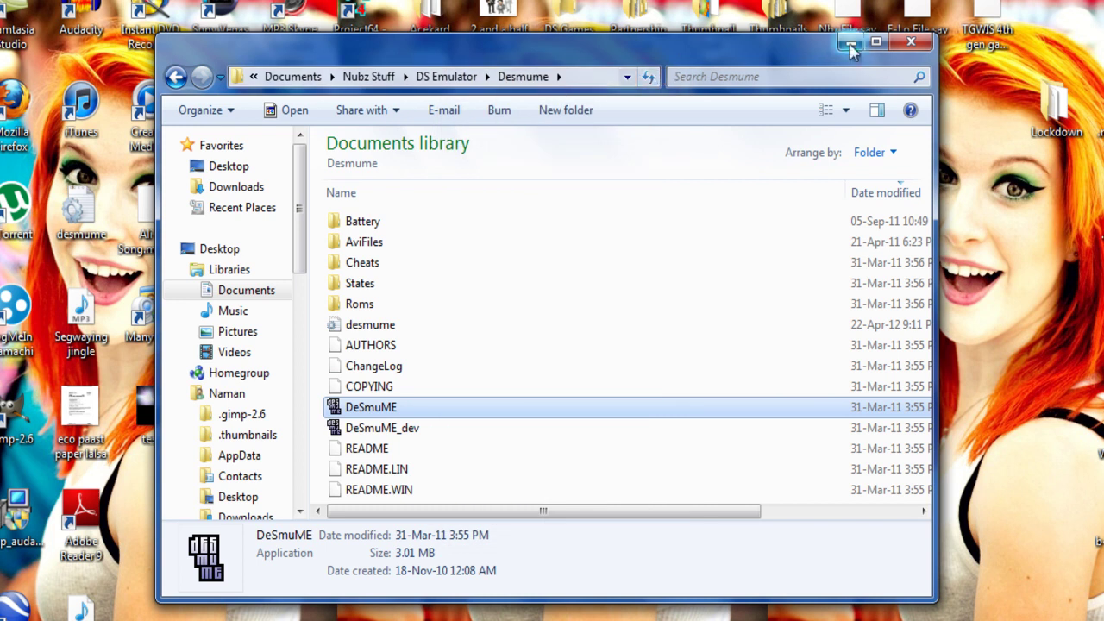
Step: Close the Desmume window, open Recorded Battles, and select the Nbz Vs iSmashBro UU clip to check its details
{"action": "left_click", "coordinate": [897, 47]}
{"action": "double_click", "coordinate": [784, 227]}
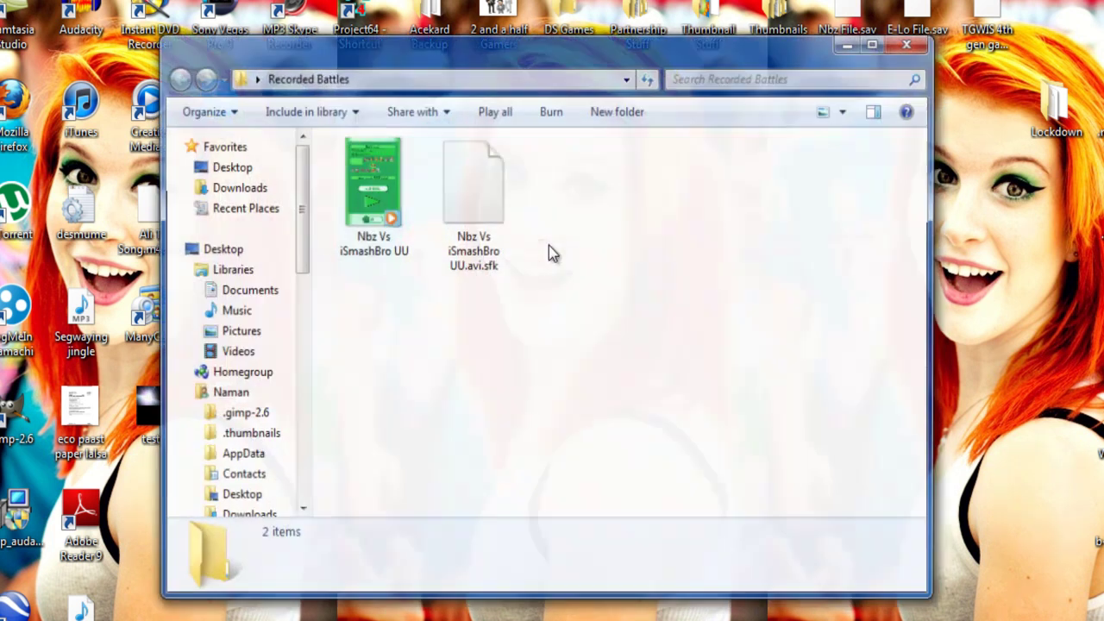
{"action": "left_click", "coordinate": [394, 219]}
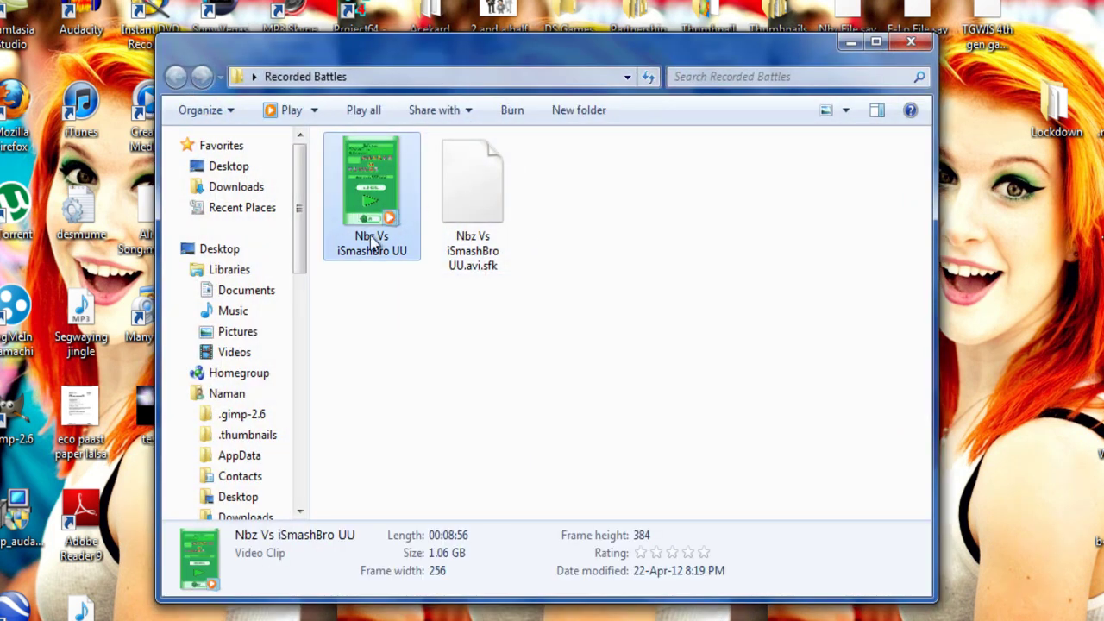
{"action": "left_click", "coordinate": [428, 357]}
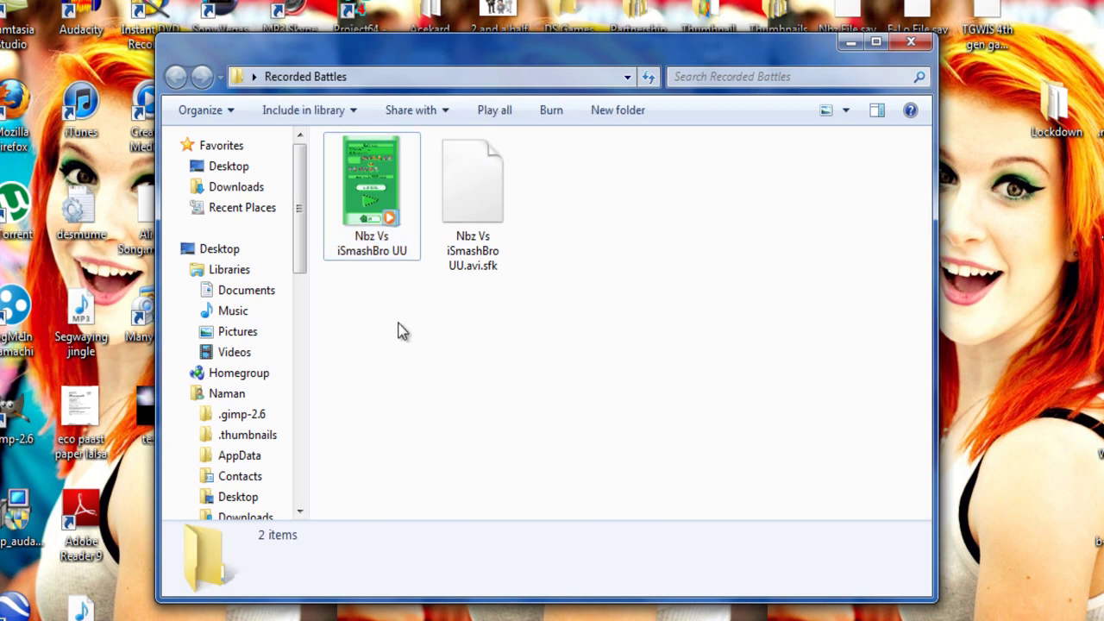
{"action": "left_click", "coordinate": [369, 196]}
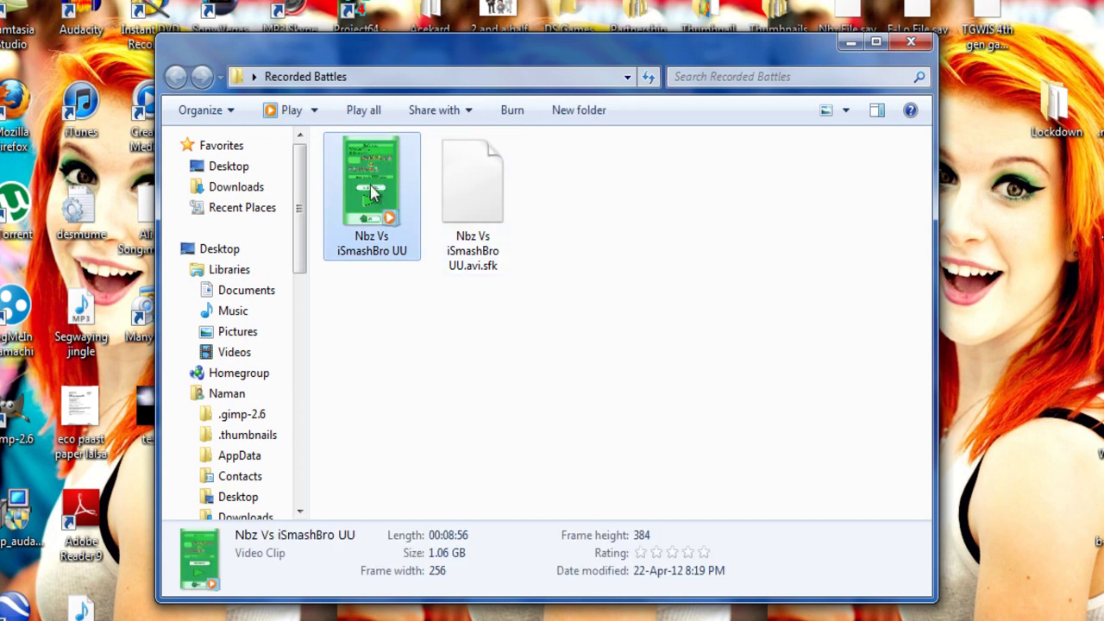
{"action": "left_click", "coordinate": [522, 344]}
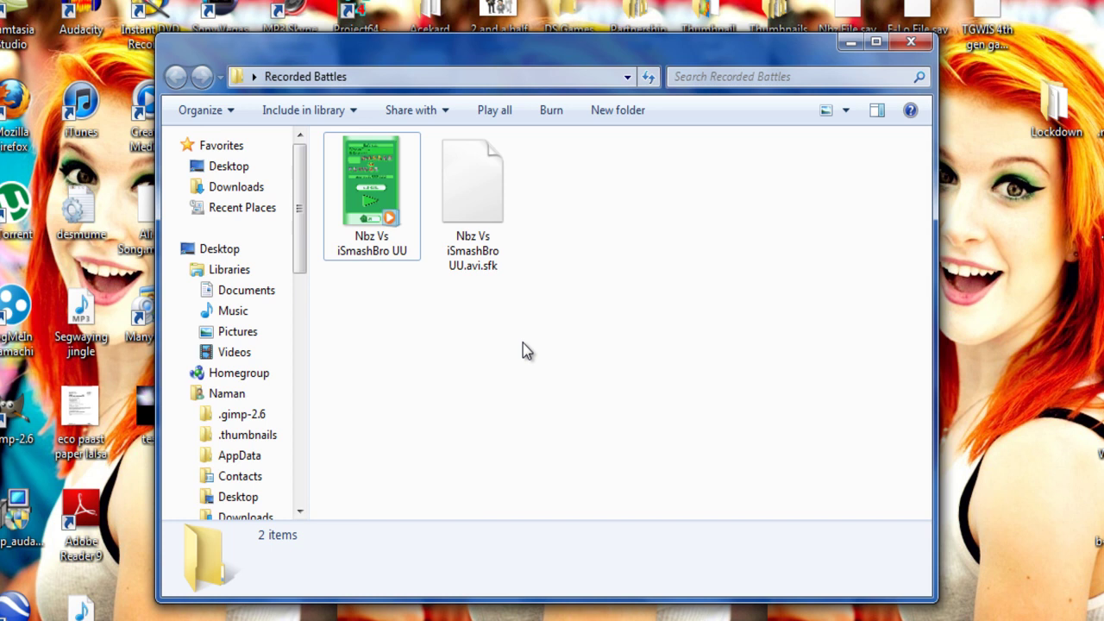
{"action": "left_click_drag", "start_coordinate": [518, 341], "coordinate": [375, 203]}
{"action": "left_click", "coordinate": [389, 282]}
{"action": "left_click", "coordinate": [377, 181]}
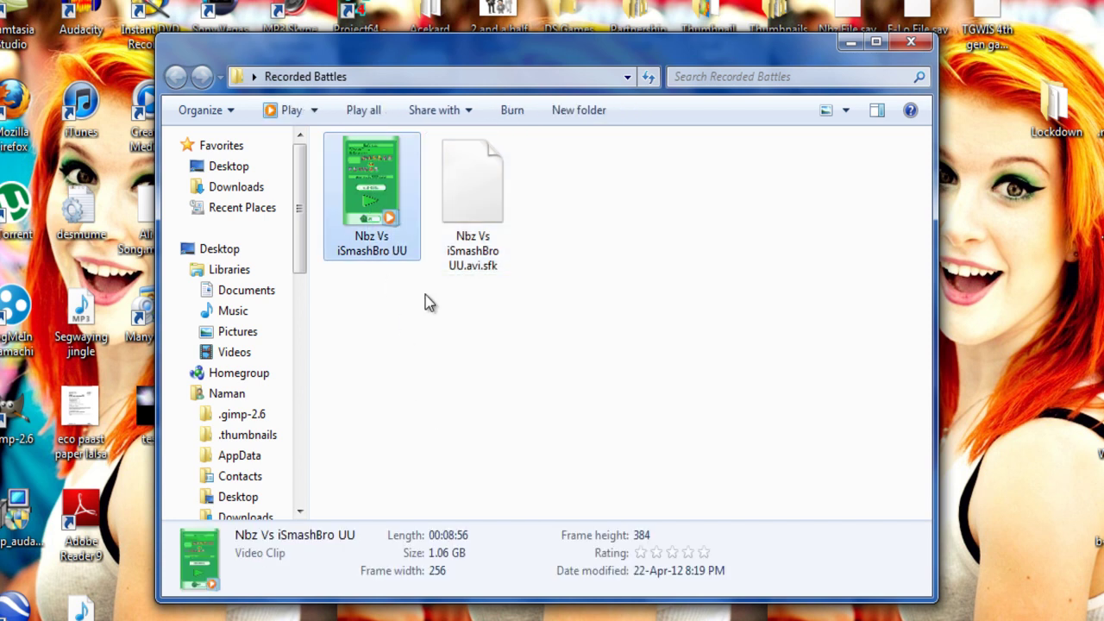
{"action": "left_click", "coordinate": [377, 287]}
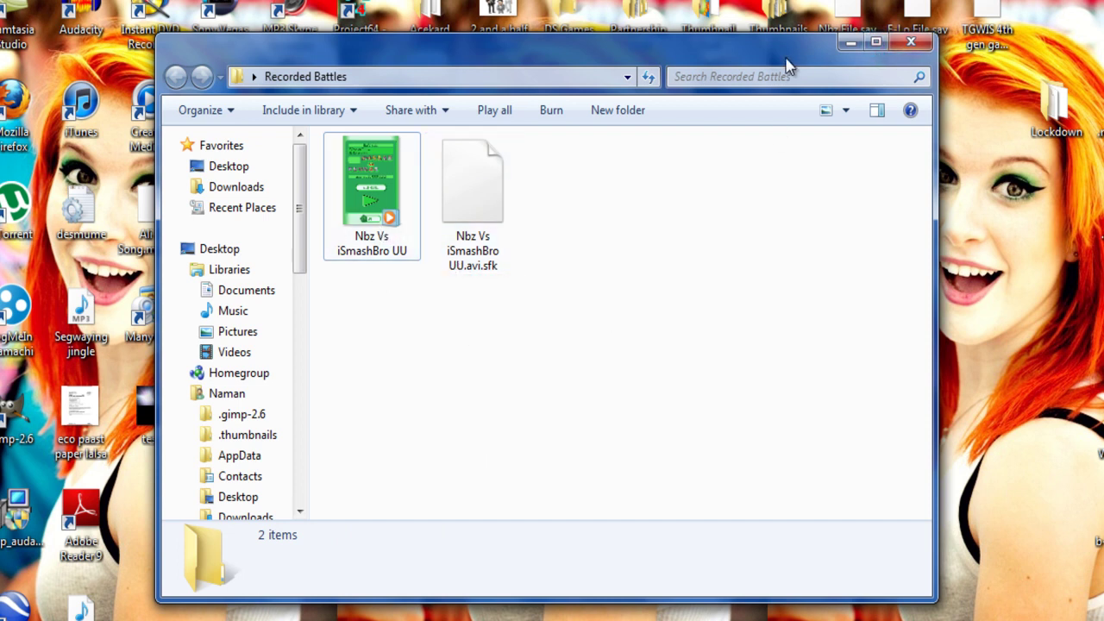
Step: Play the test video in Windows Media Player with the volume lowered
{"action": "left_click", "coordinate": [912, 41]}
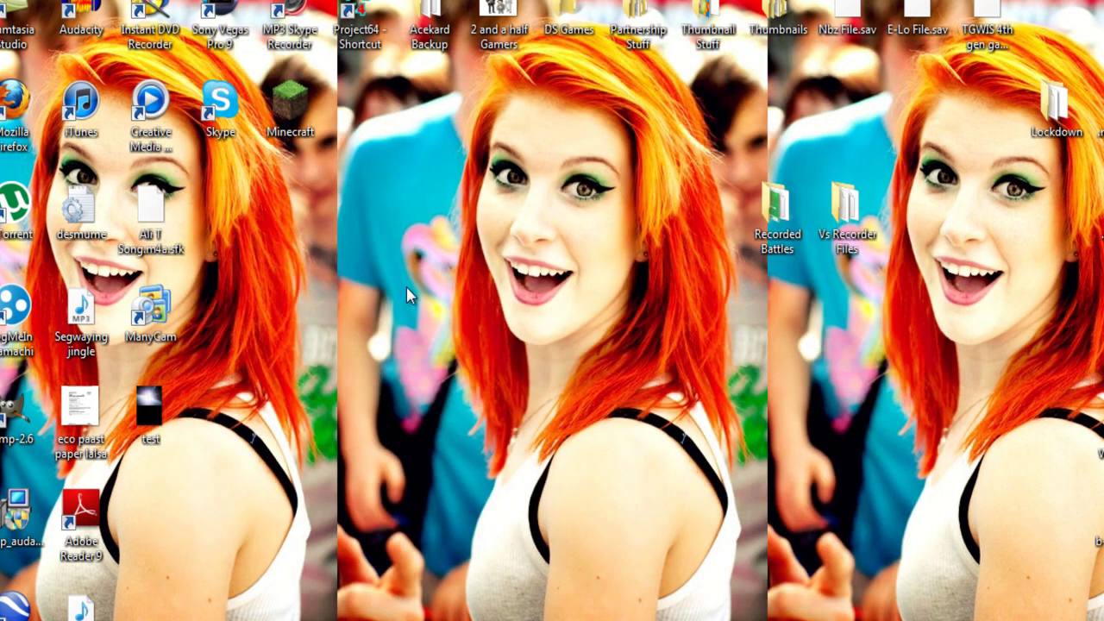
{"action": "left_click_drag", "start_coordinate": [149, 405], "coordinate": [427, 313]}
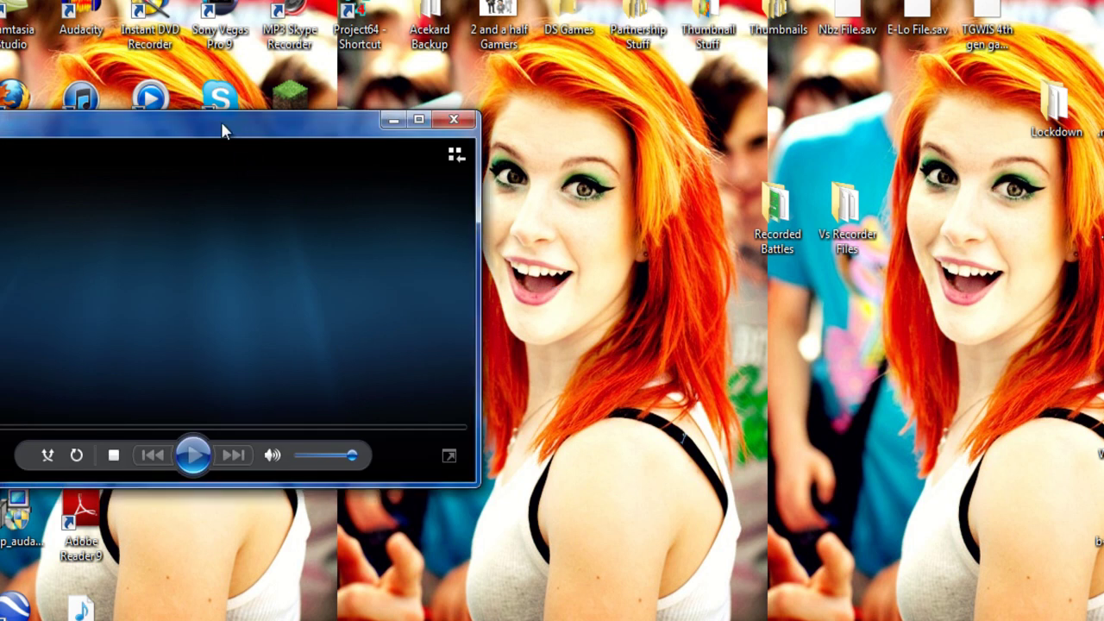
{"action": "left_click_drag", "start_coordinate": [218, 121], "coordinate": [461, 95]}
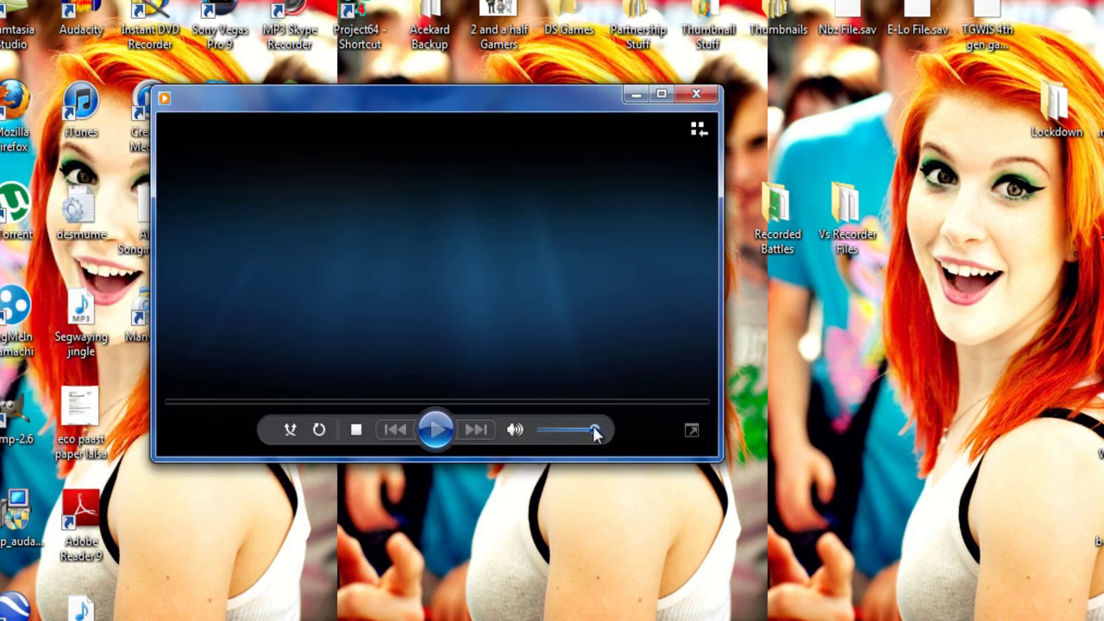
{"action": "left_click", "coordinate": [557, 433]}
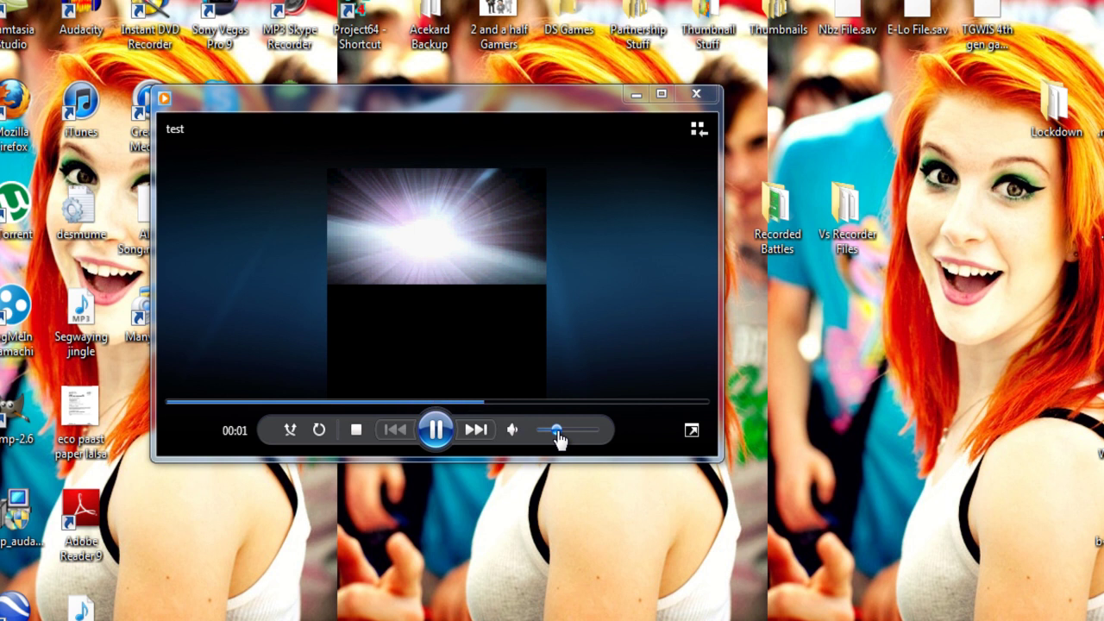
{"action": "left_click", "coordinate": [436, 429]}
Step: Close Media Player and delete the test file from the desktop
{"action": "left_click", "coordinate": [696, 94]}
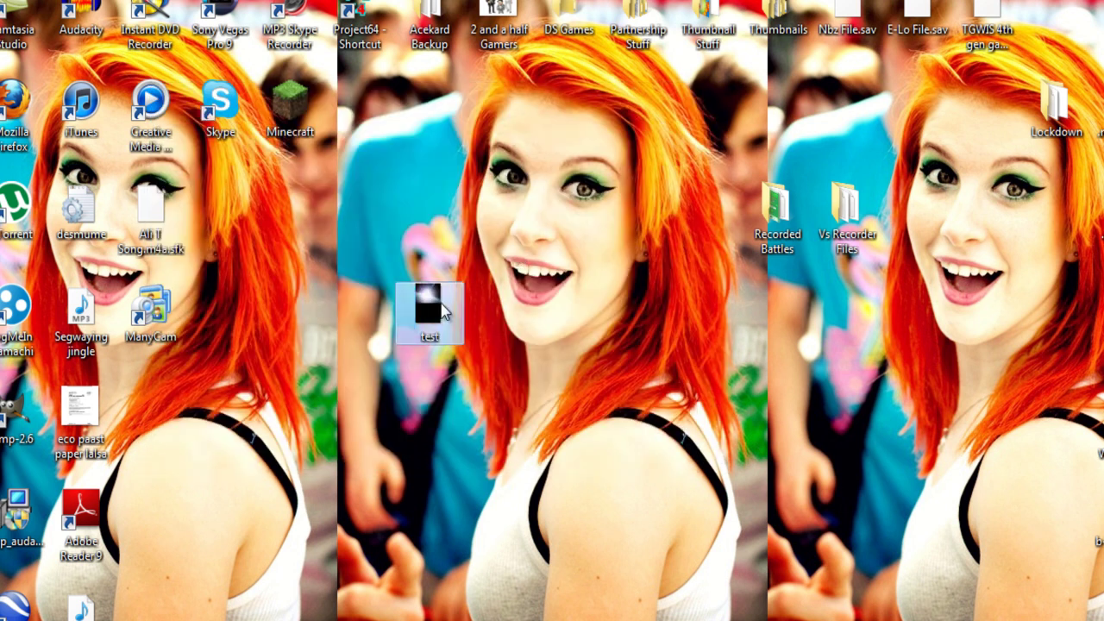
{"action": "key", "text": "Delete"}
{"action": "key", "text": "Return"}
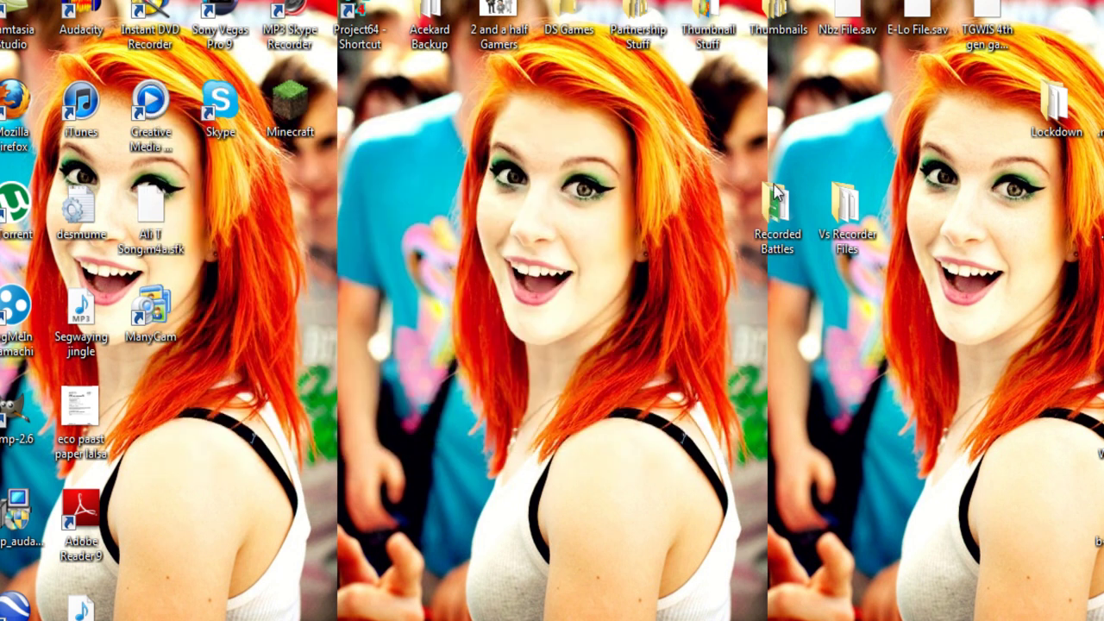